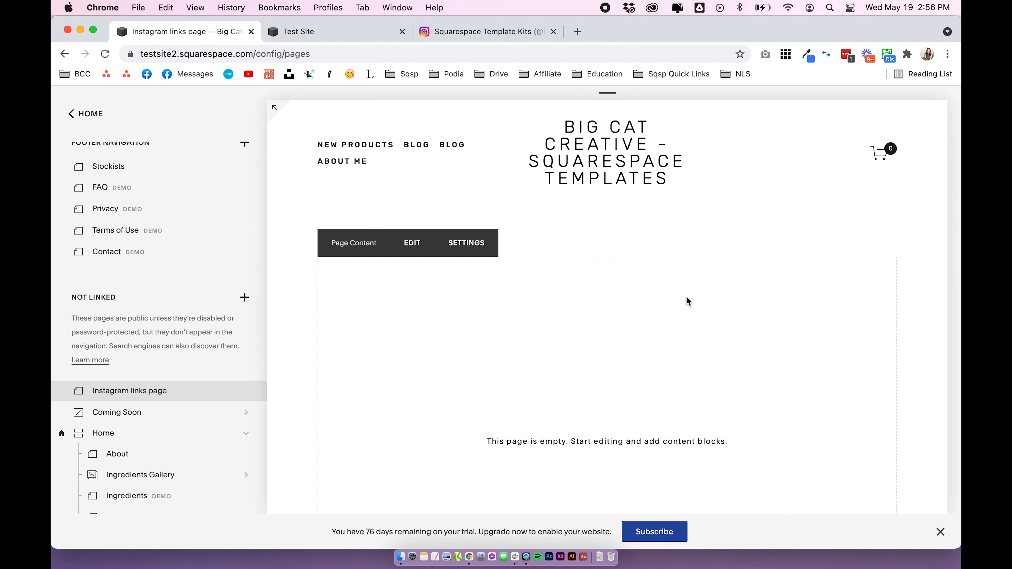
Preview the Instagram links page in mobile view and check its page content editor, leaving without making changes
left_click(618, 97)
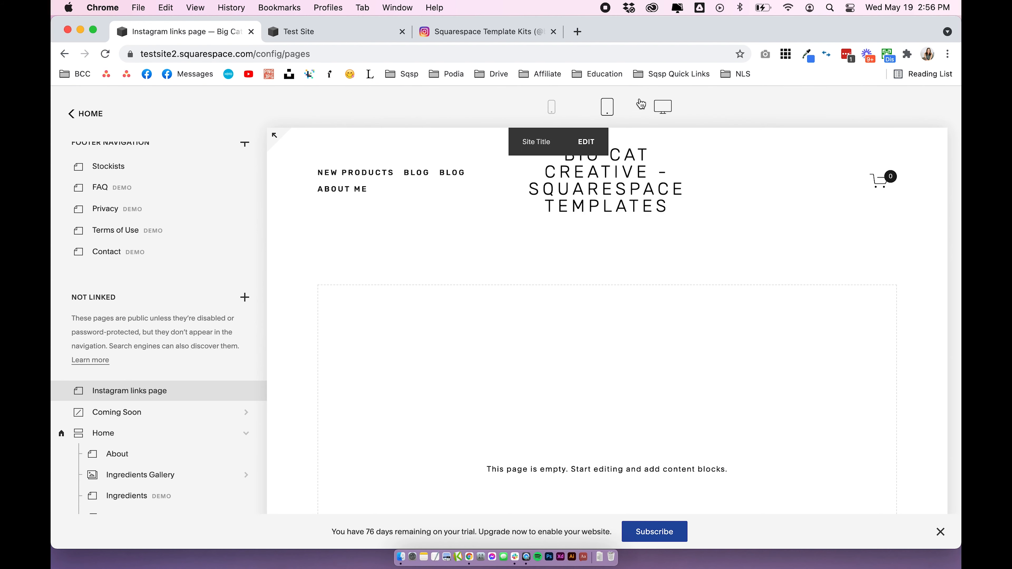
left_click(553, 111)
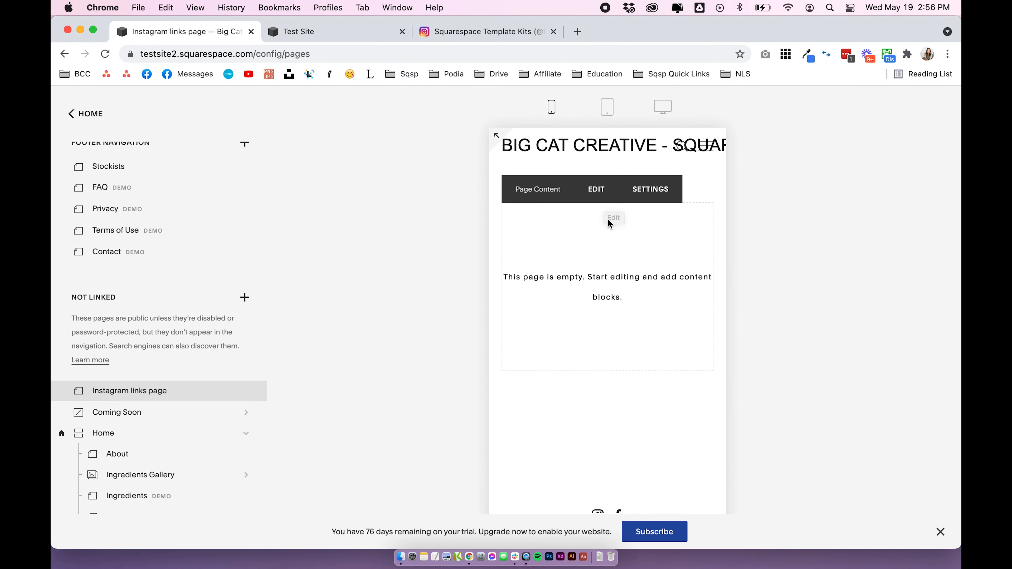
scroll(608, 219, "down", 5)
scroll(608, 219, "up", 5)
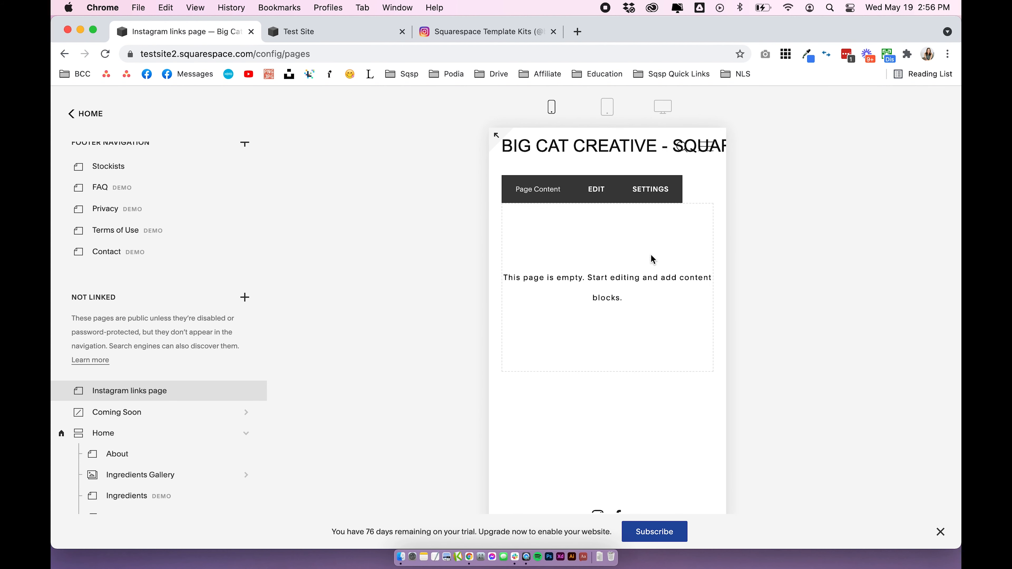
left_click(596, 189)
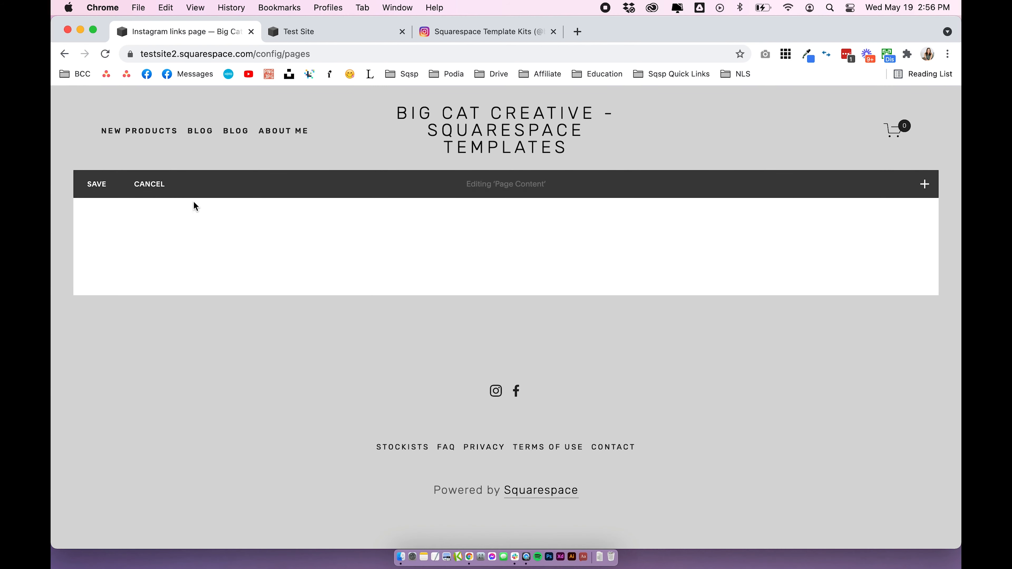
left_click(154, 197)
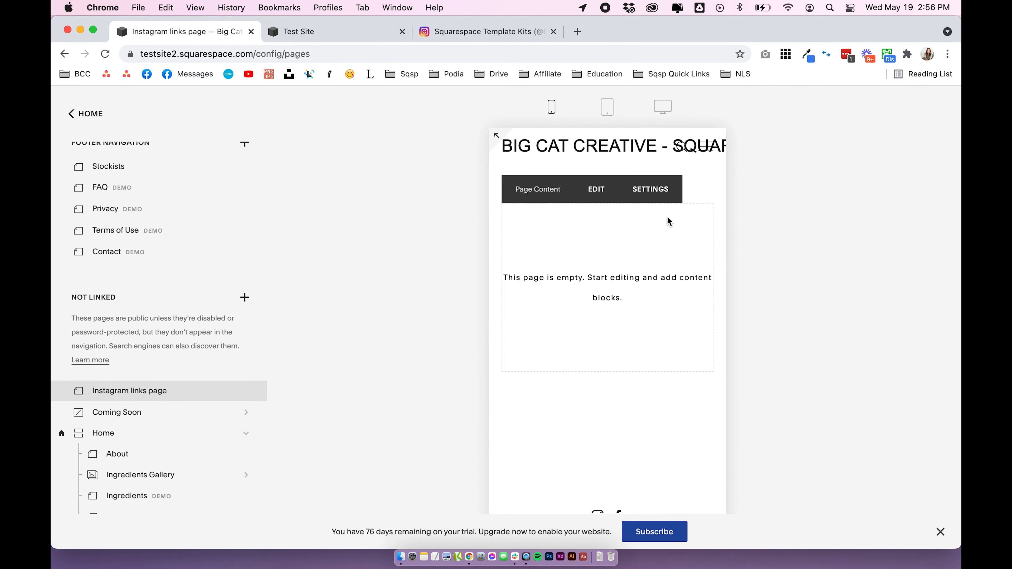
Switch to Test Site and examine its Home page in mobile preview, both outside and inside the page editor
left_click(323, 32)
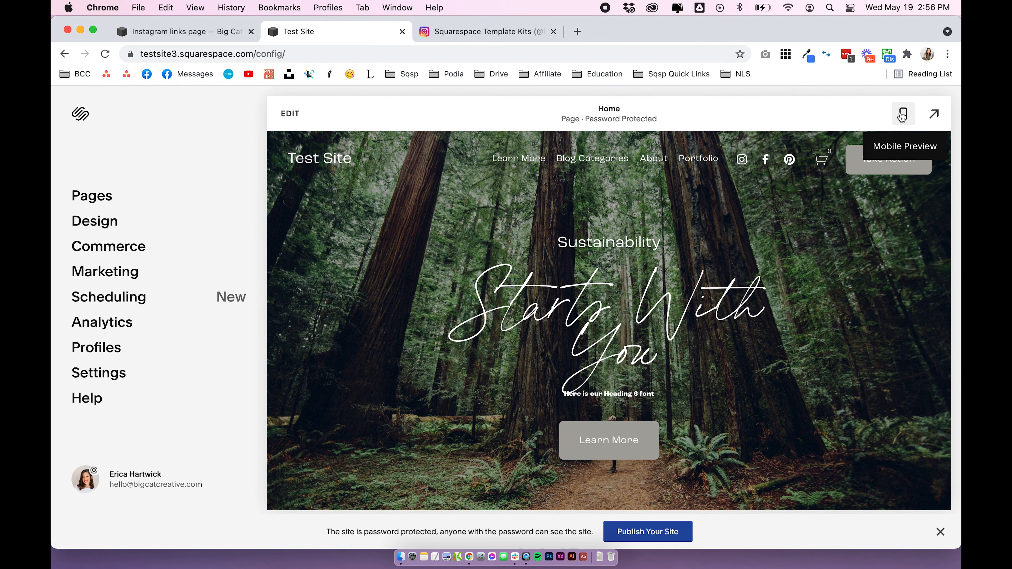
left_click(903, 116)
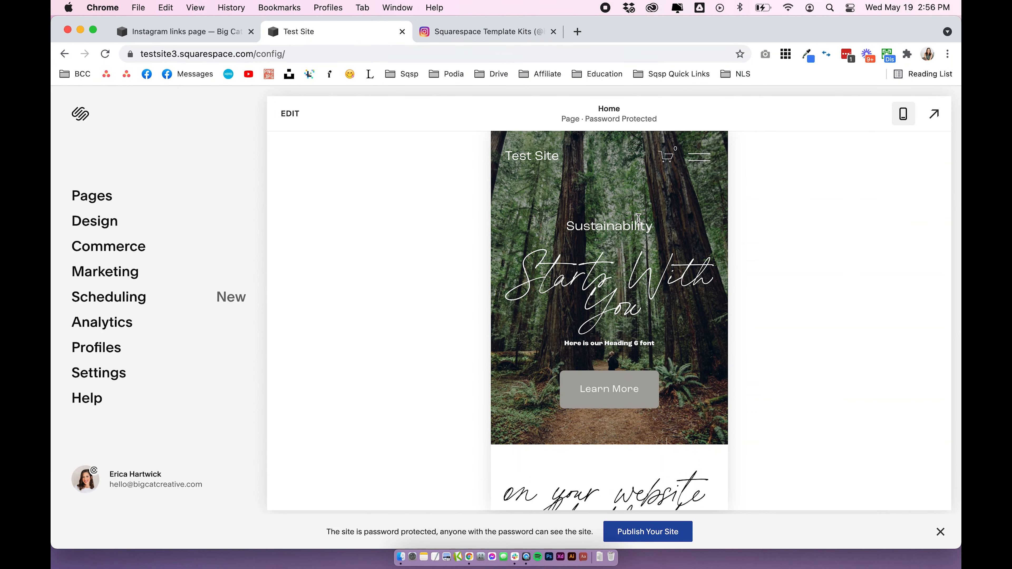
scroll(638, 218, "down", 1)
left_click(282, 124)
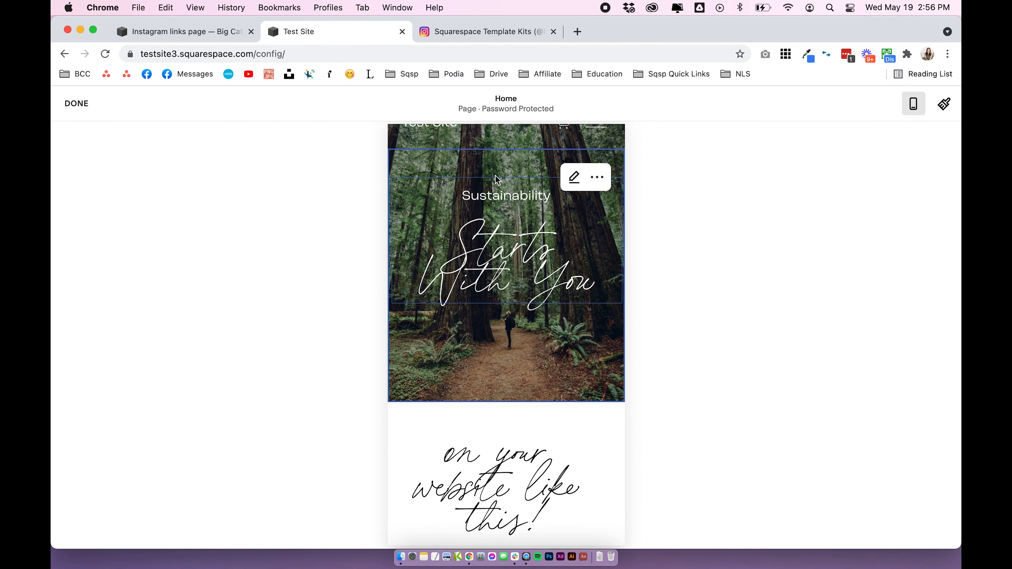
scroll(514, 279, "down", 5)
scroll(517, 287, "up", 5)
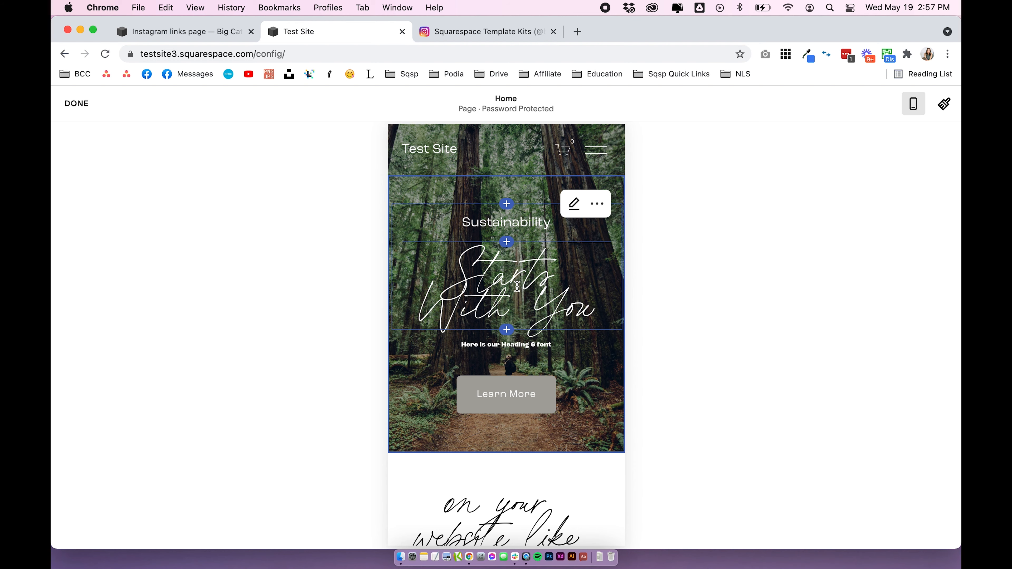
left_click(81, 104)
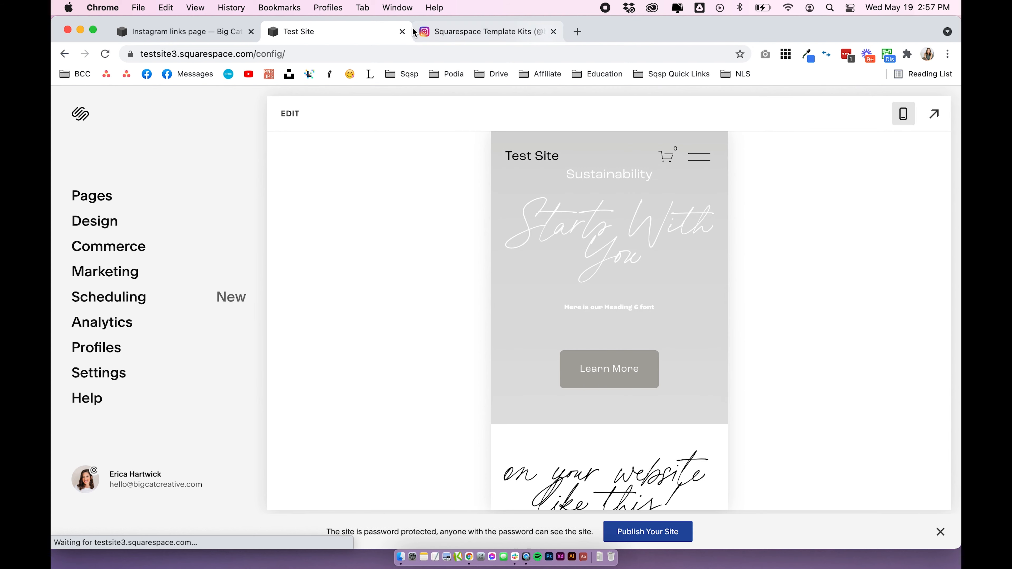
Return to the Big Cat Creative site and open its Site Styles from the design settings
left_click(224, 31)
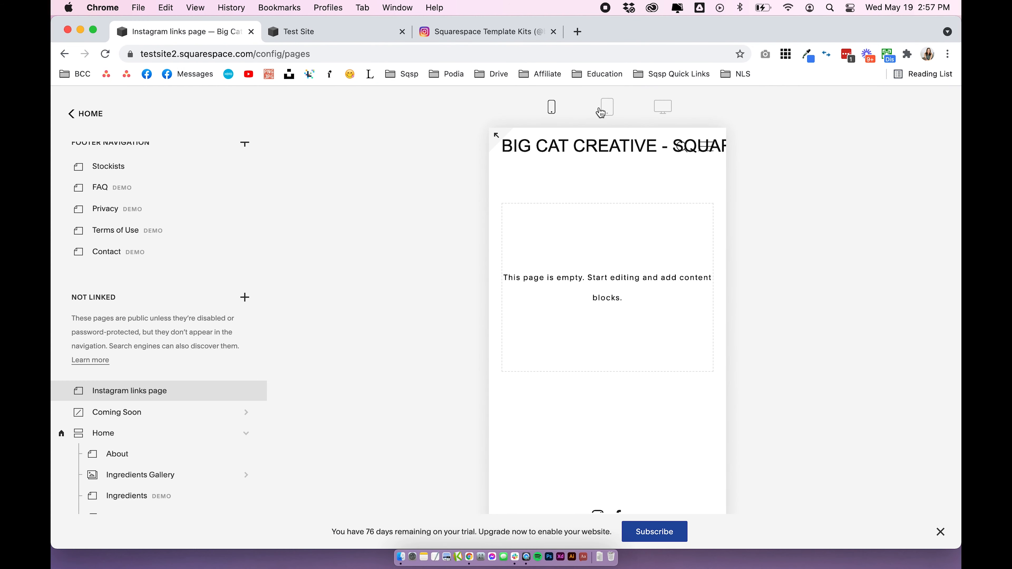
left_click(669, 111)
left_click(91, 114)
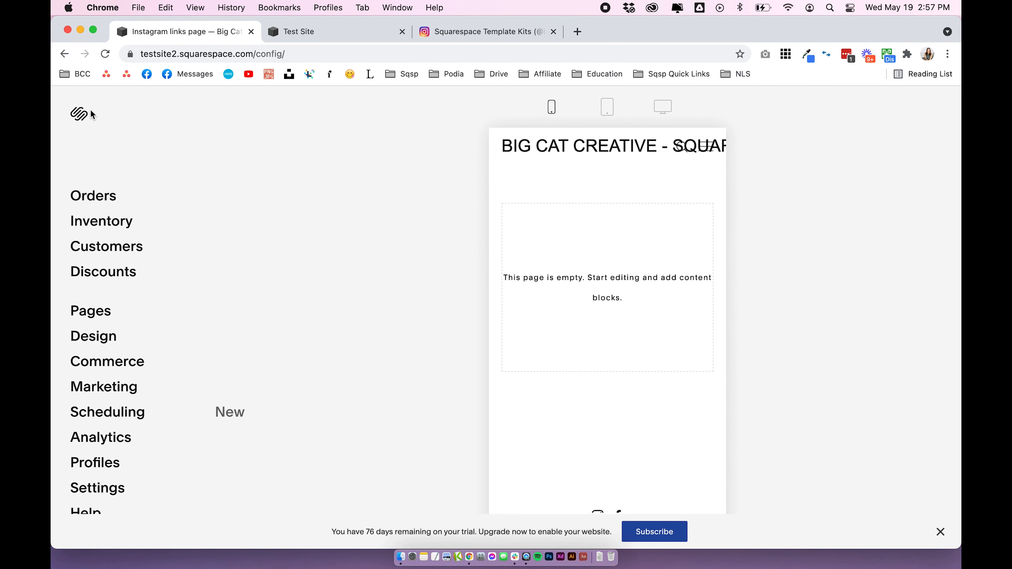
left_click(103, 339)
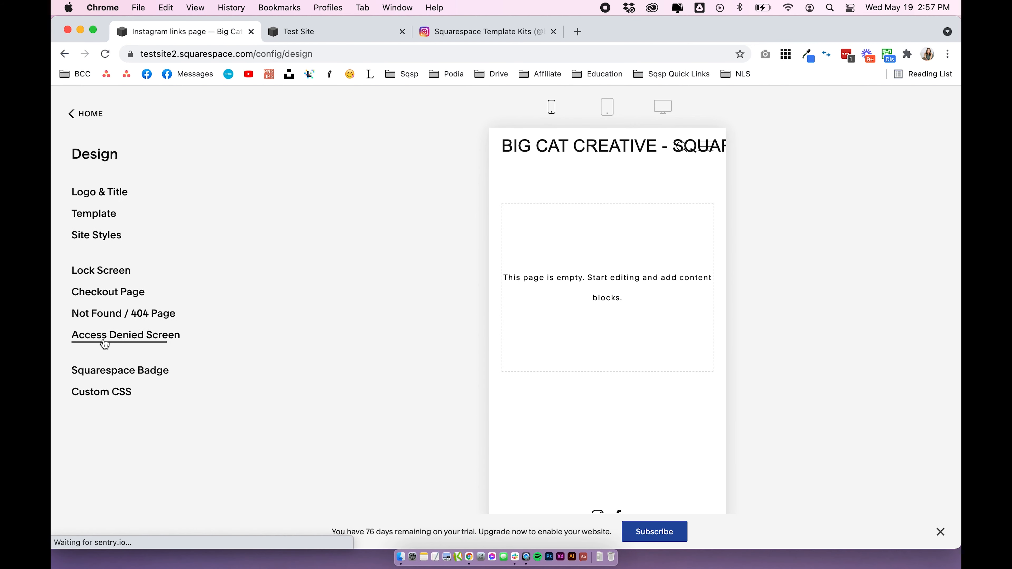
left_click(101, 235)
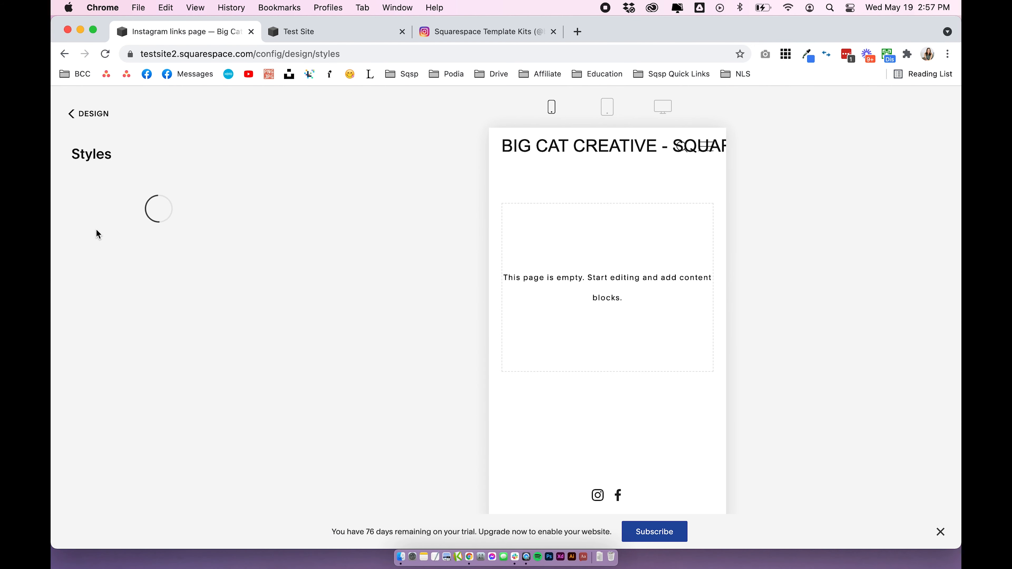
Examine the mobile style options in Site Styles, including branding, menu icon, search icon and cart, and return to the design settings
scroll(128, 355, "down", 5)
scroll(129, 355, "down", 15)
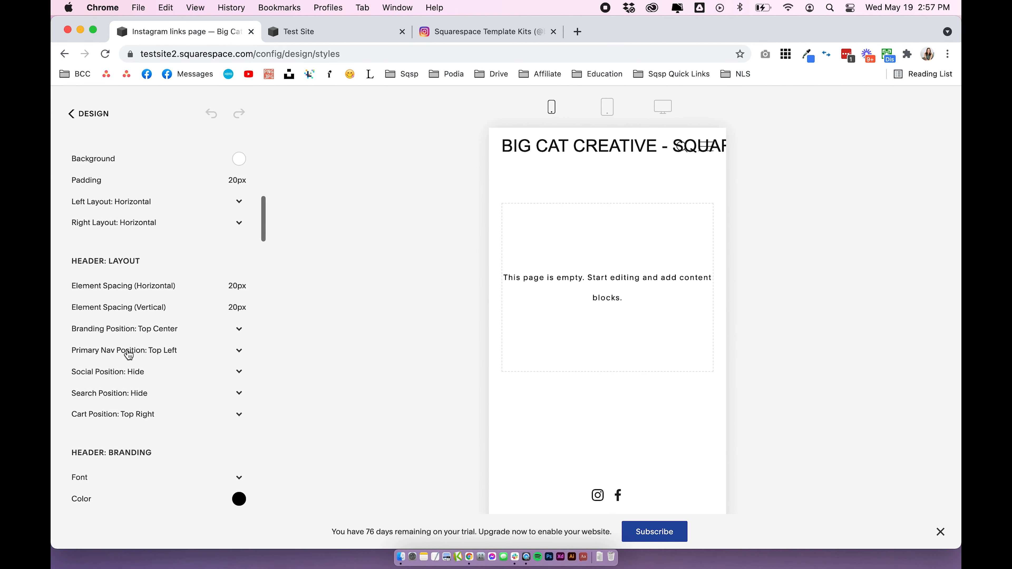
scroll(129, 354, "down", 12)
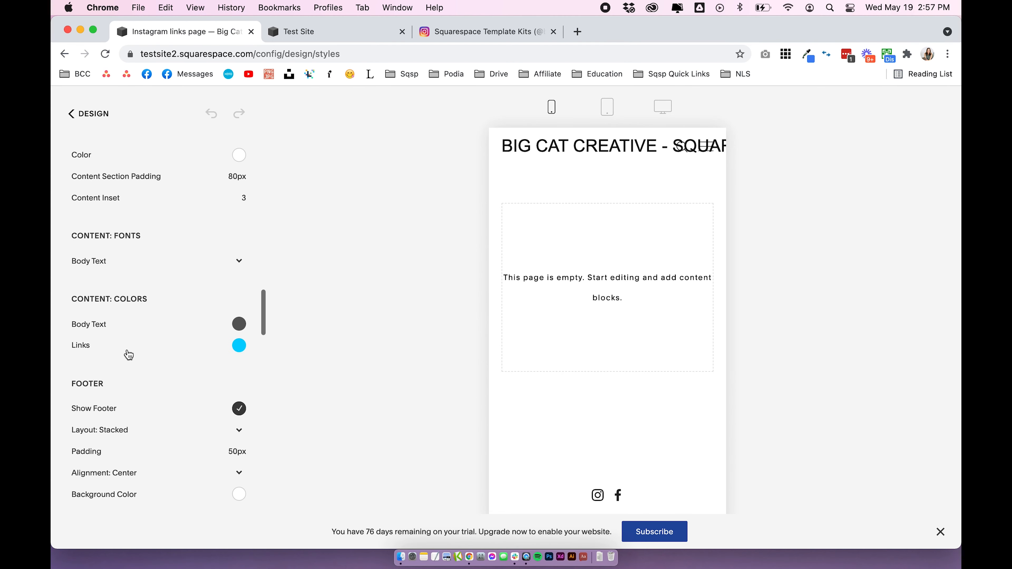
scroll(128, 350, "down", 12)
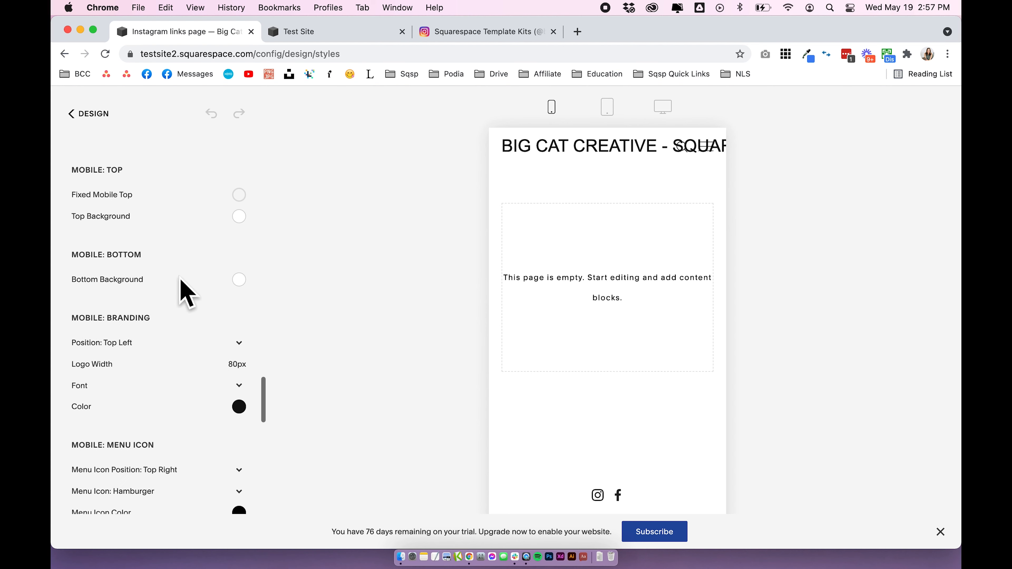
scroll(154, 289, "up", 5)
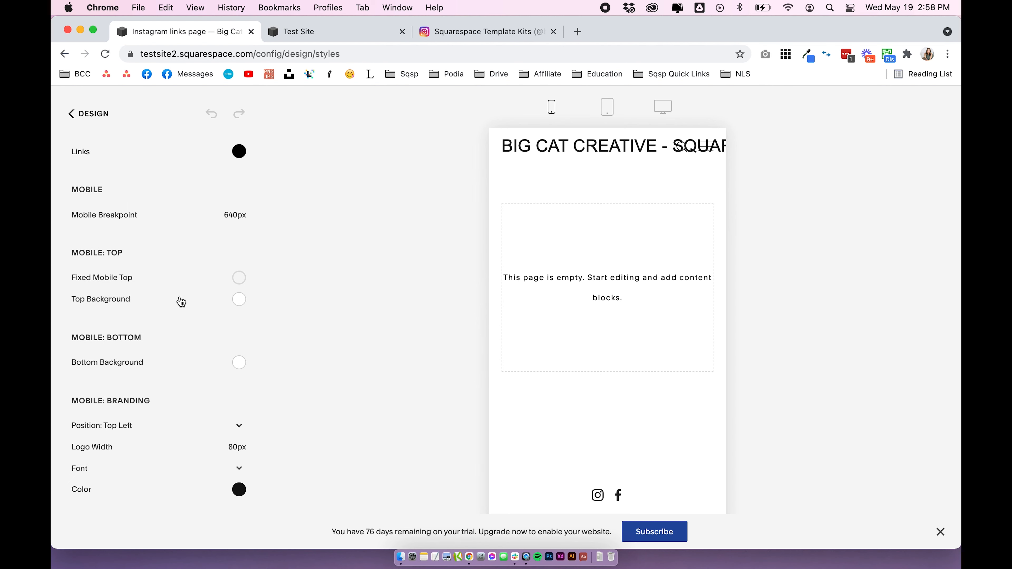
scroll(181, 302, "down", 3)
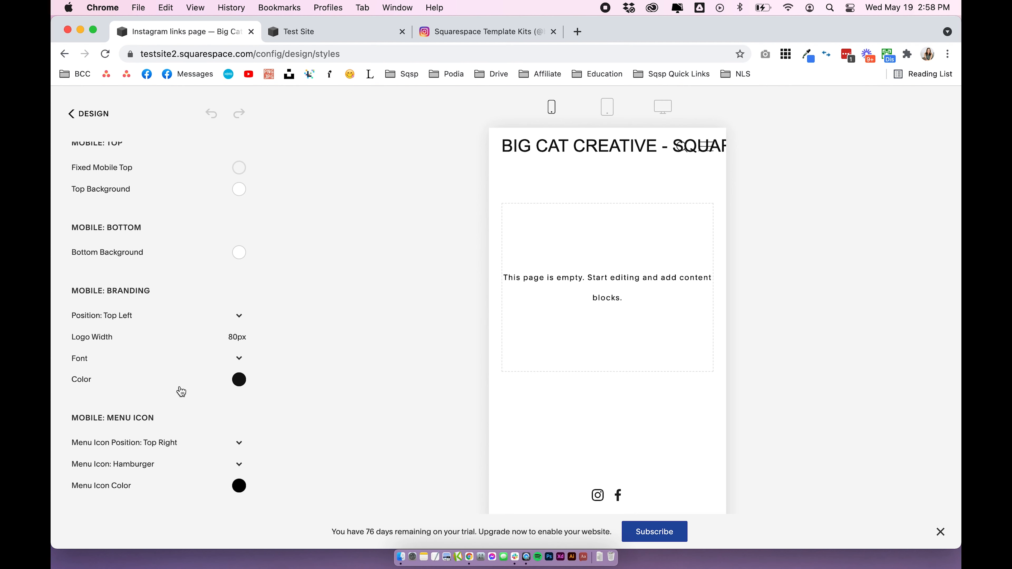
scroll(167, 384, "down", 3)
scroll(158, 379, "down", 1)
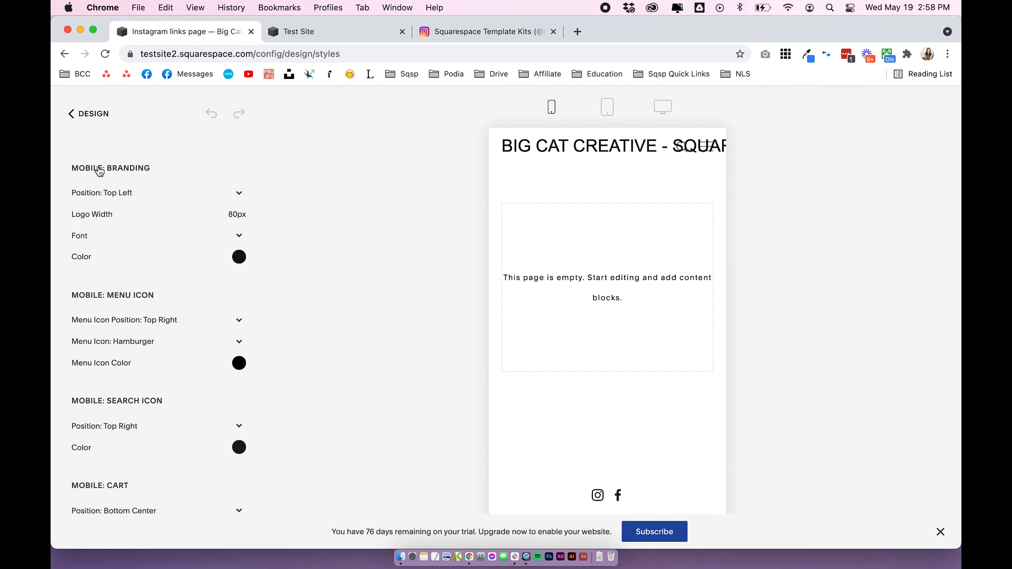
scroll(157, 263, "up", 3)
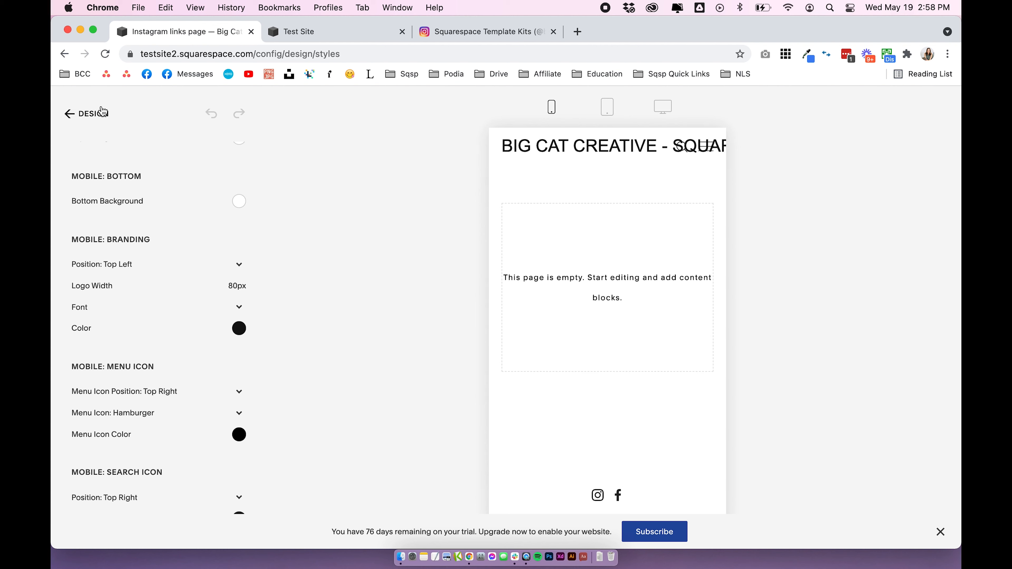
left_click(91, 114)
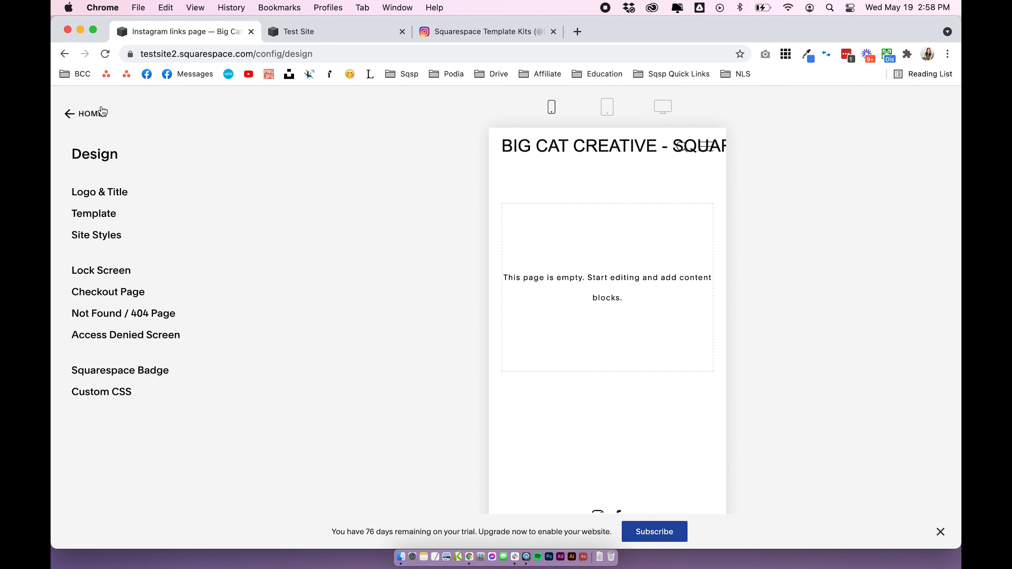
Open Test Site's header for editing, review its desktop and mobile header settings, and leave the editor
left_click(319, 31)
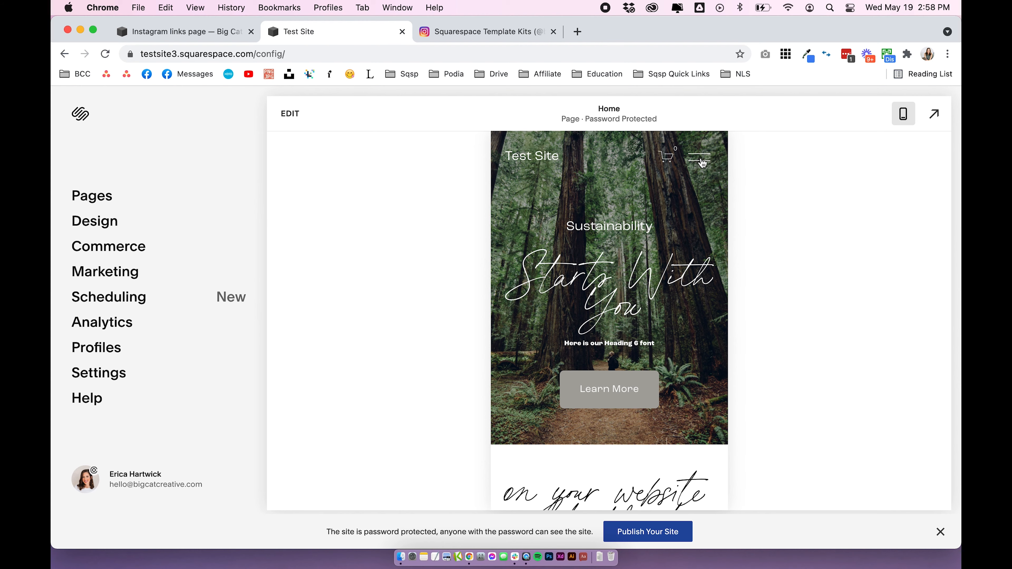
left_click(903, 116)
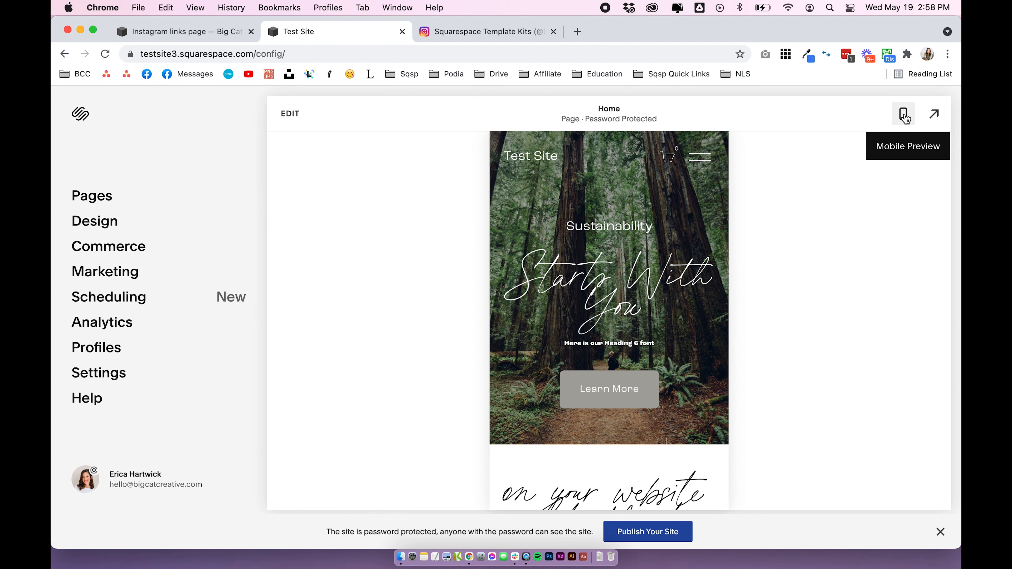
left_click(290, 114)
left_click(506, 154)
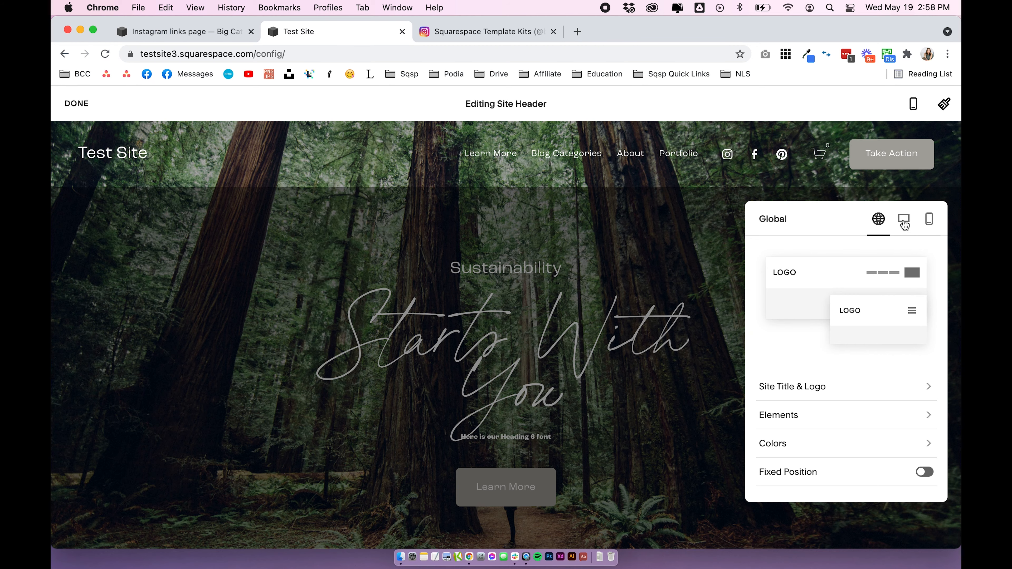
left_click(904, 226)
left_click(935, 222)
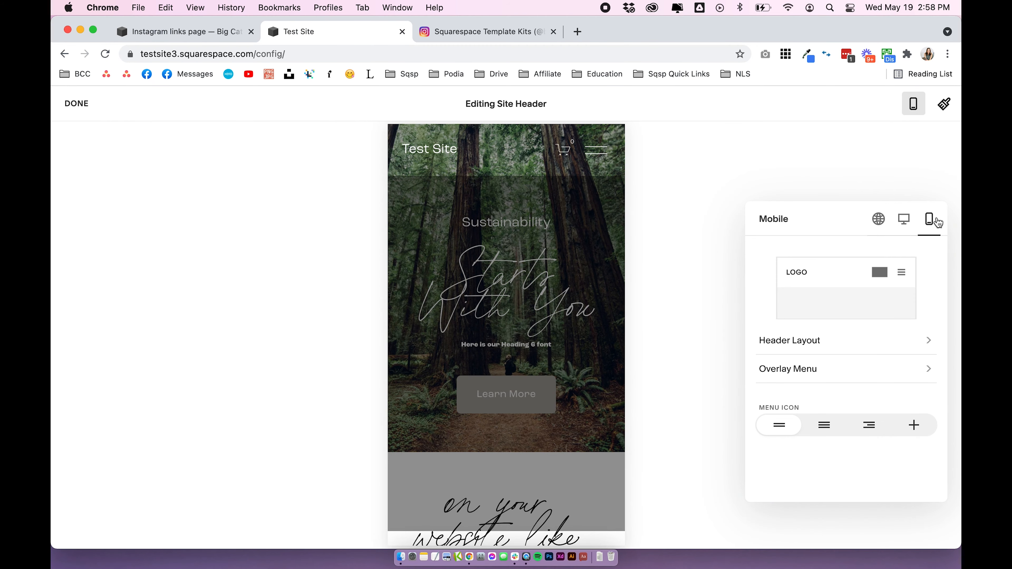
left_click(76, 103)
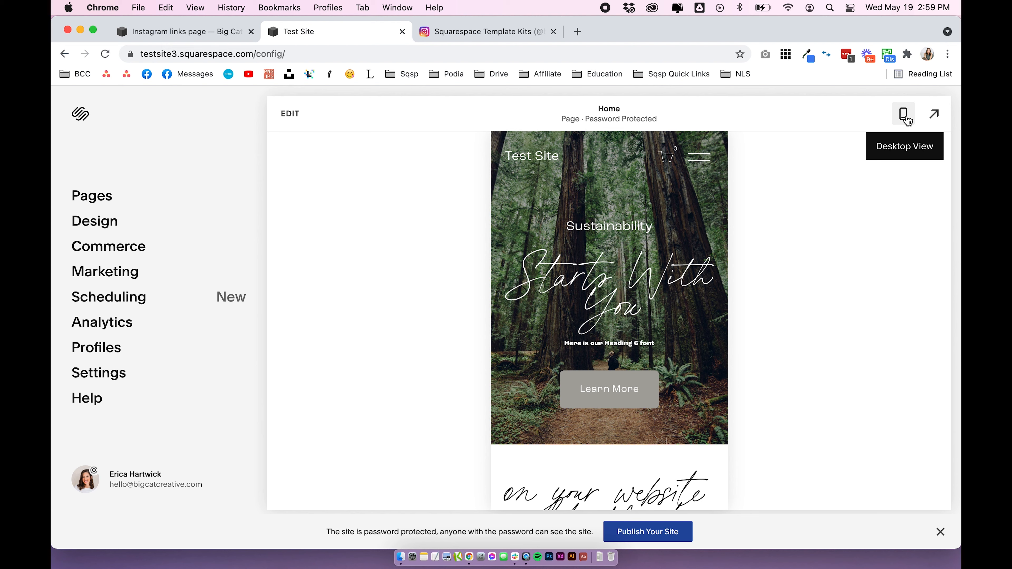
Return to the Big Cat Creative site and compare the Instagram links page in desktop and mobile previews, ending in desktop view
left_click(211, 31)
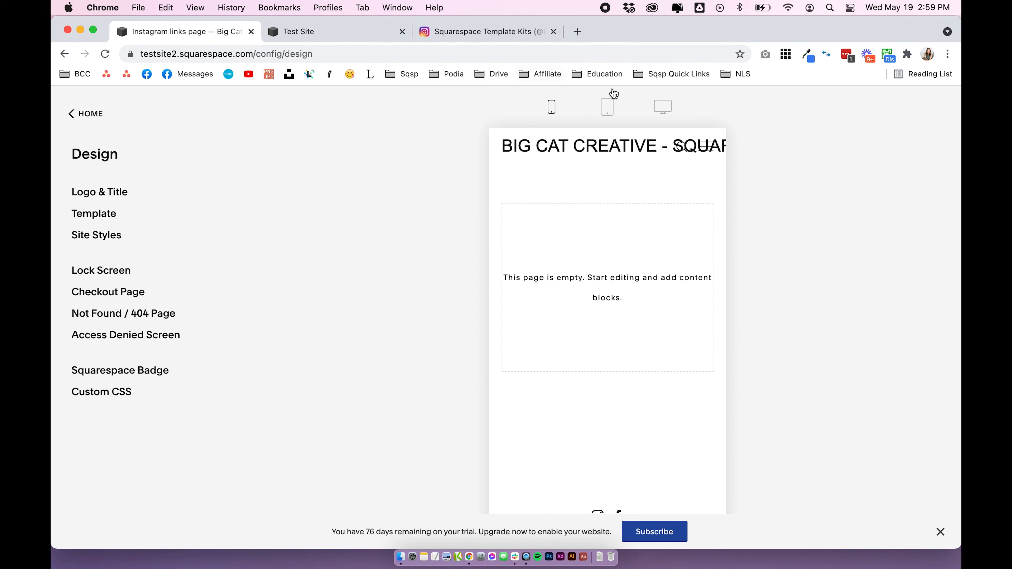
left_click(657, 107)
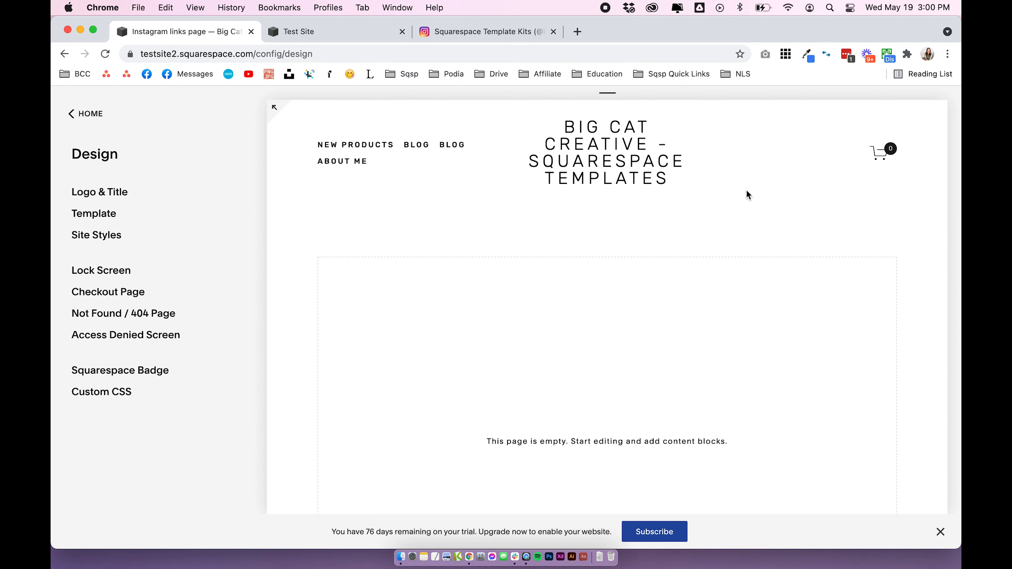
left_click(608, 92)
left_click(558, 107)
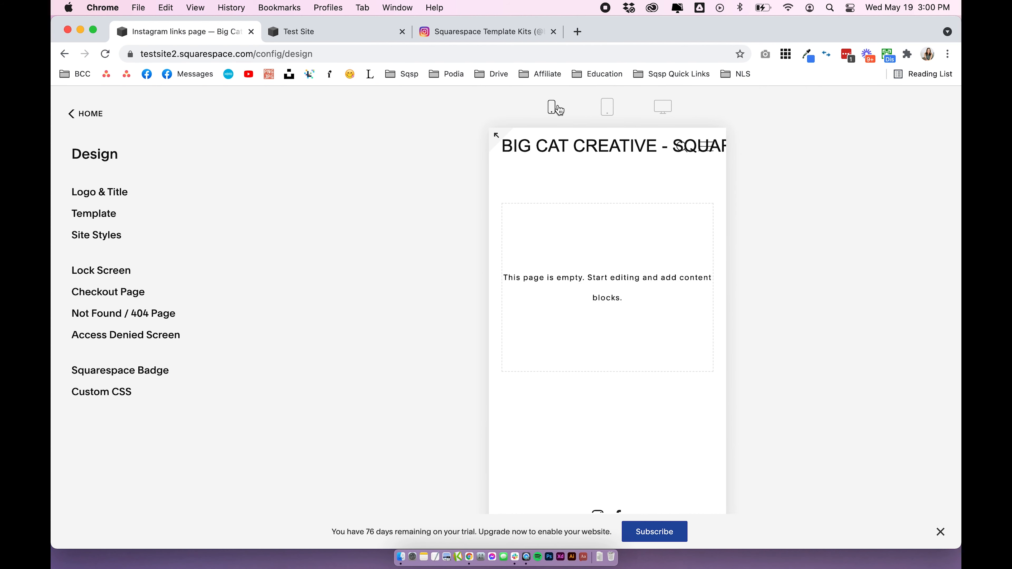
left_click(680, 115)
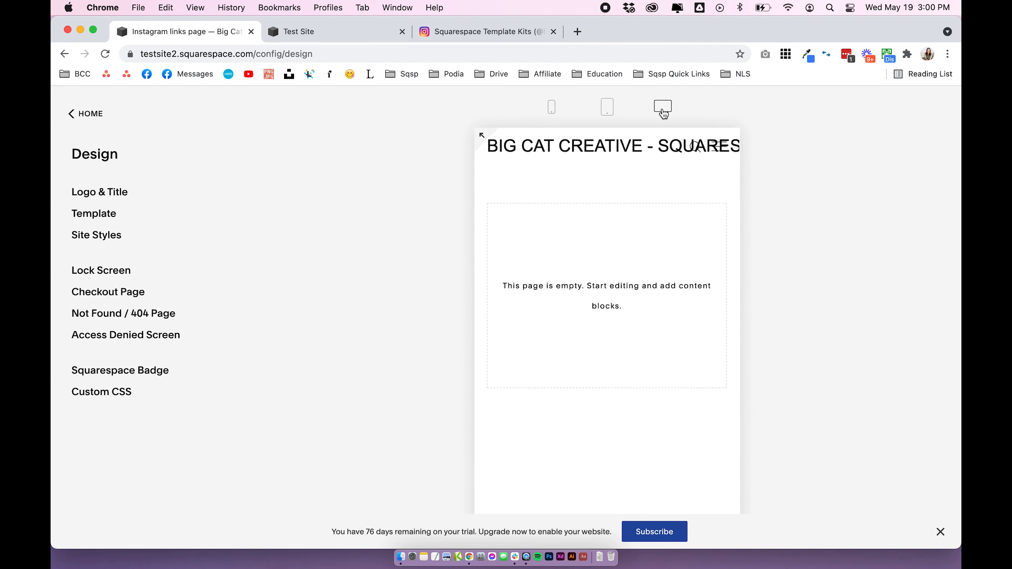
Open the page content of the Big Cat Creative site's Instagram links page for editing
scroll(628, 337, "down", 3)
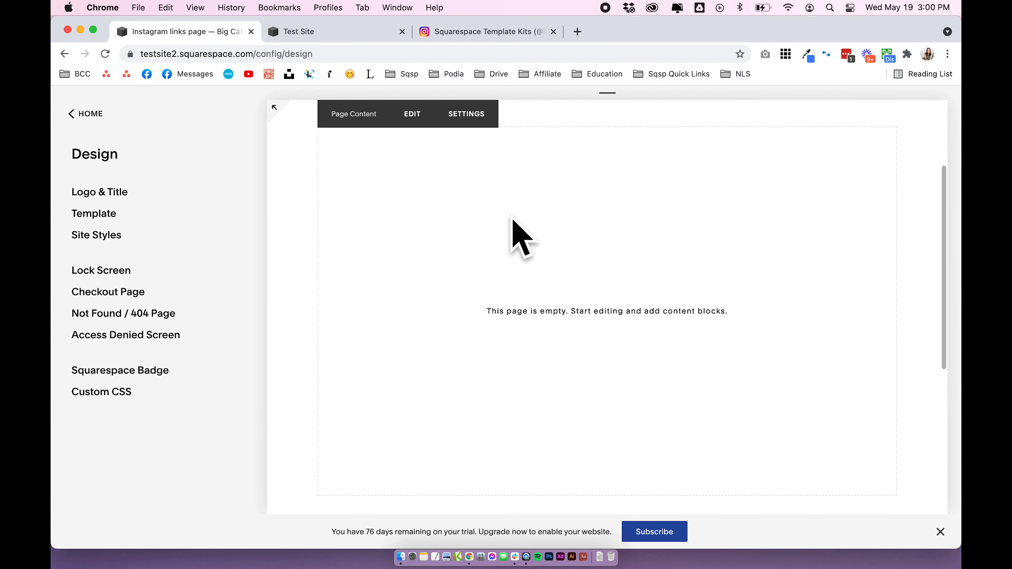
scroll(592, 322, "up", 1)
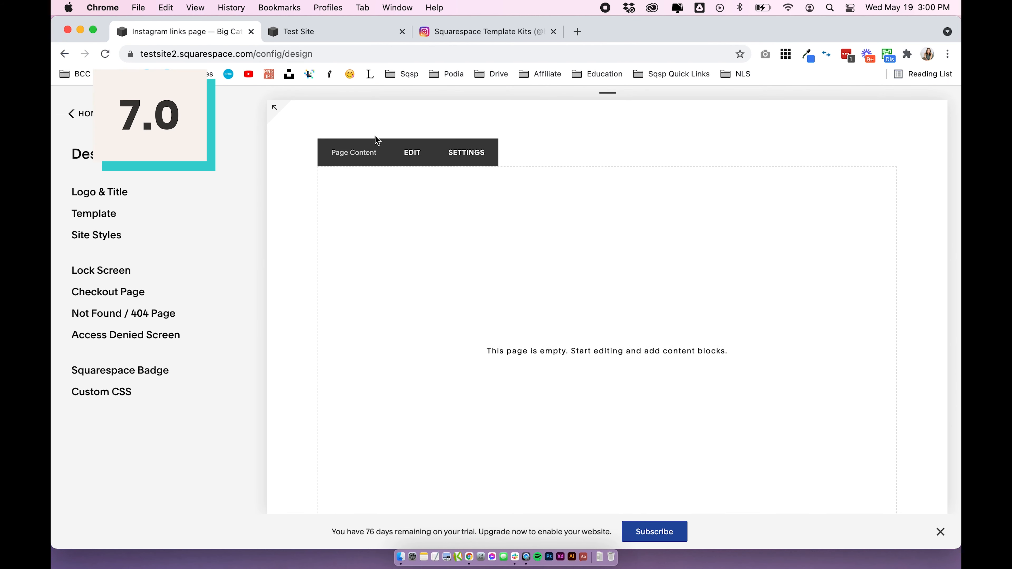
left_click(412, 160)
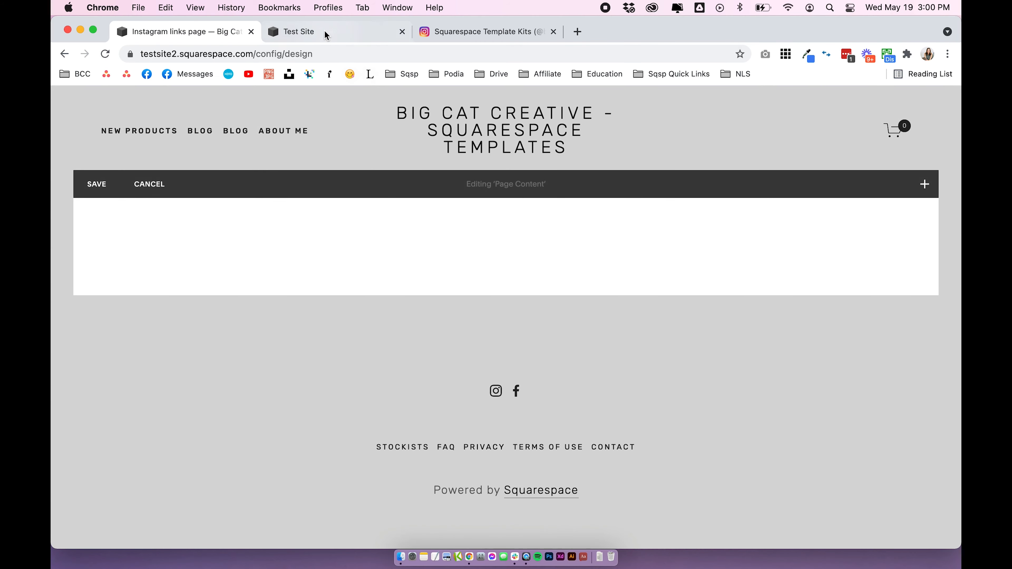
Switch to Test Site, open its instagram links page for editing, and add a blank section
left_click(324, 31)
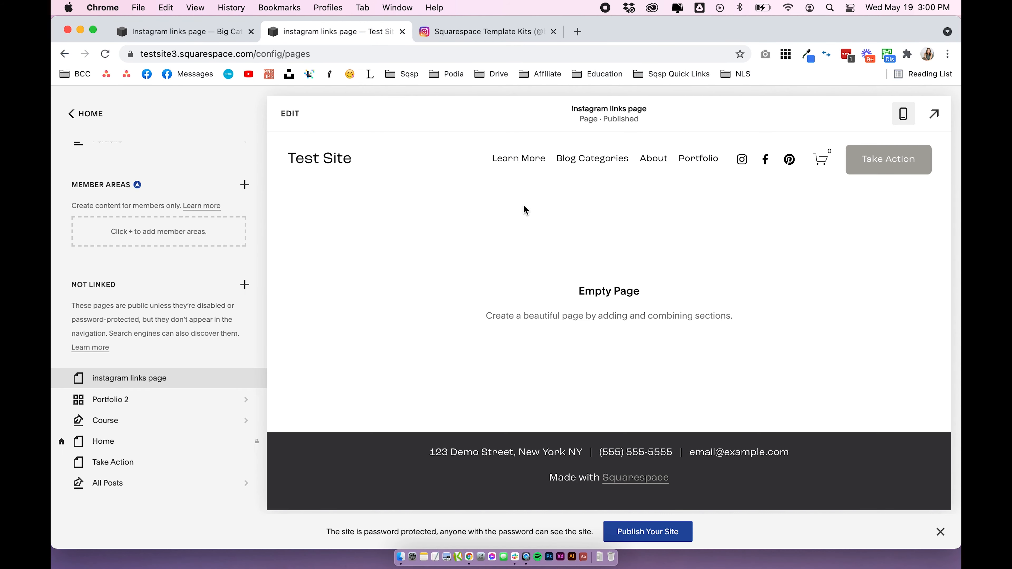
left_click(290, 114)
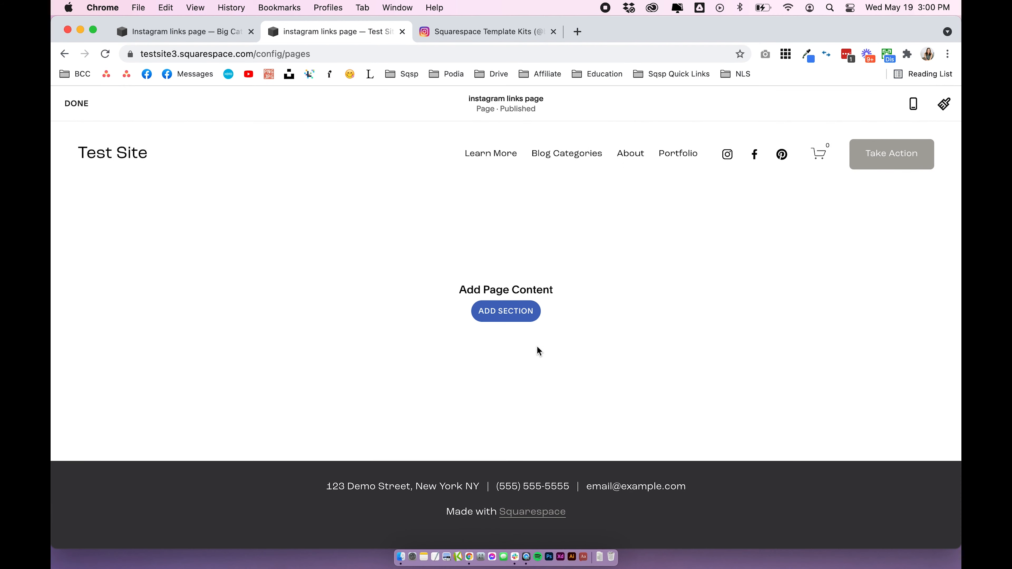
left_click(502, 312)
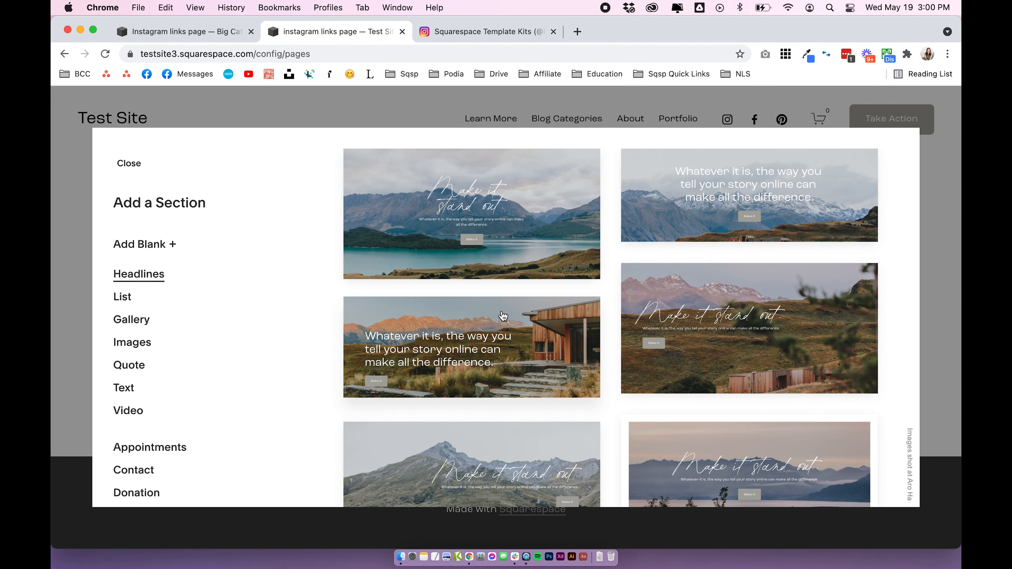
left_click(152, 250)
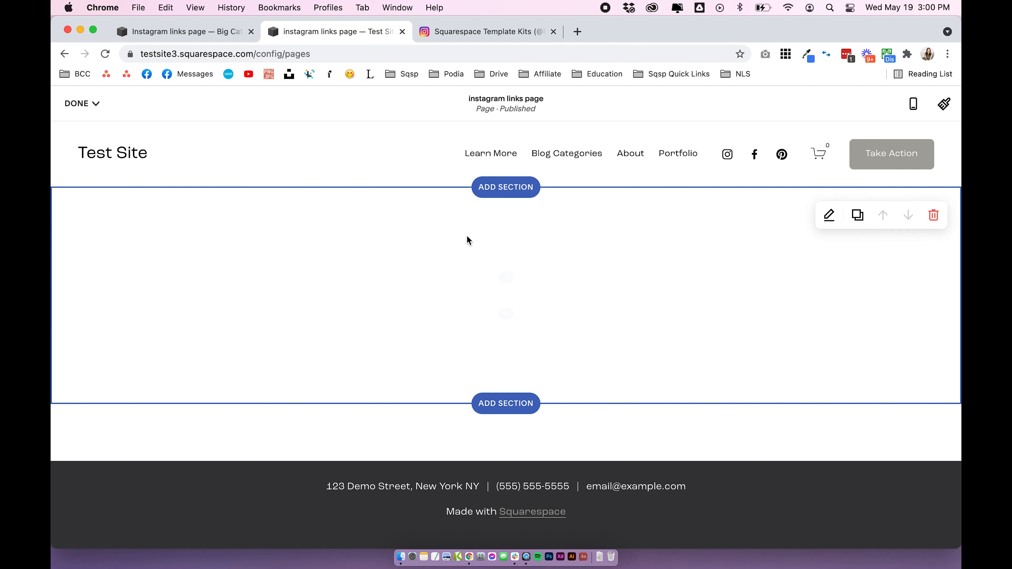
Return to the Big Cat Creative site's page editor and view the content blocks that can be inserted
left_click(238, 27)
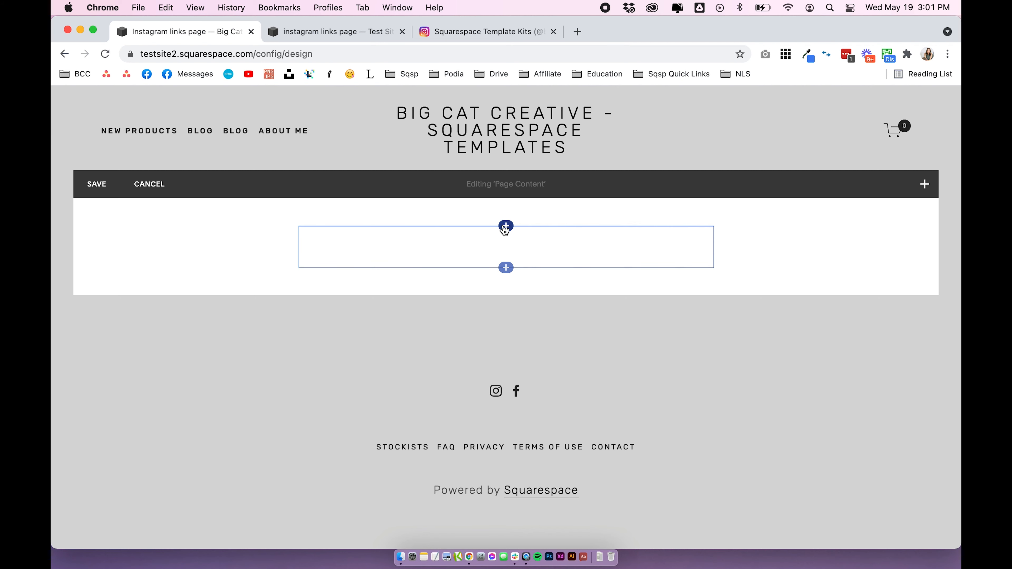
mouse_move(507, 227)
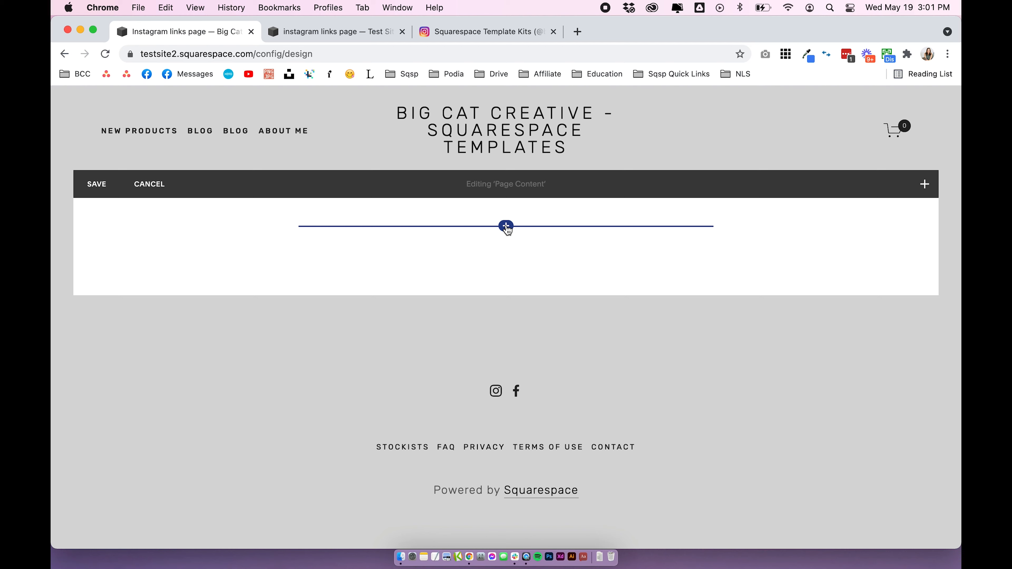
left_click(506, 226)
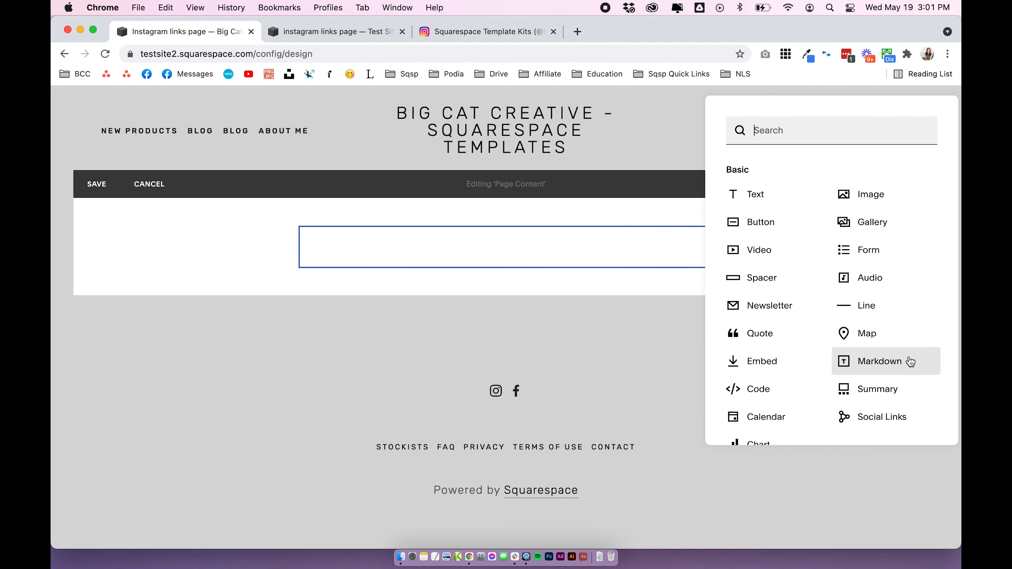
left_click(511, 284)
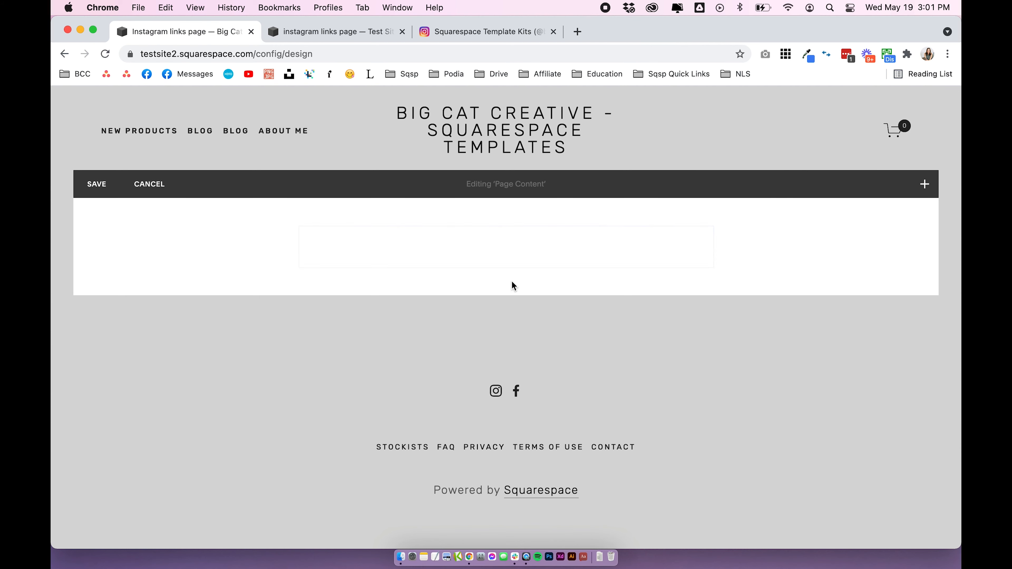
left_click(454, 243)
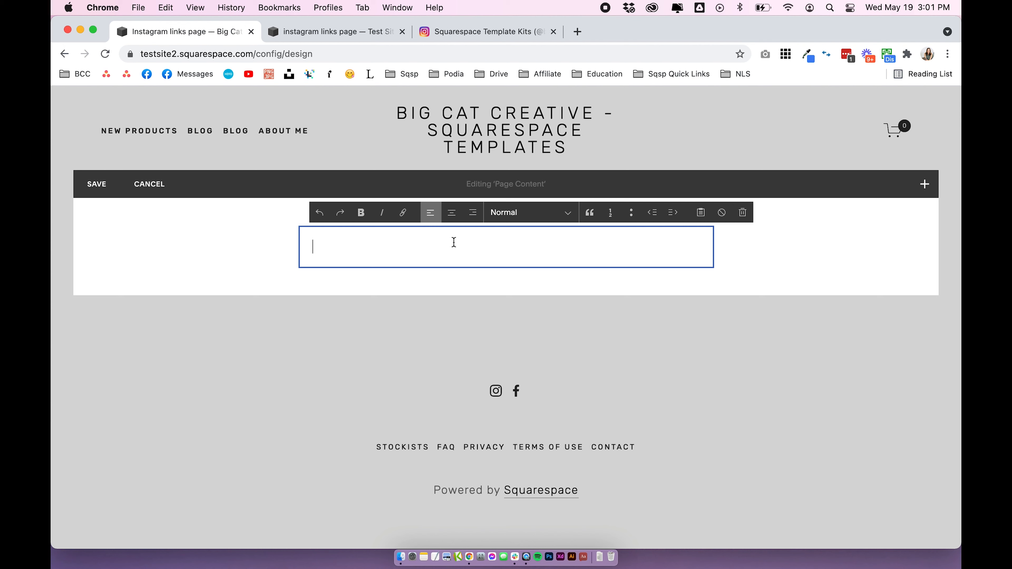
type("@bigcatcreative")
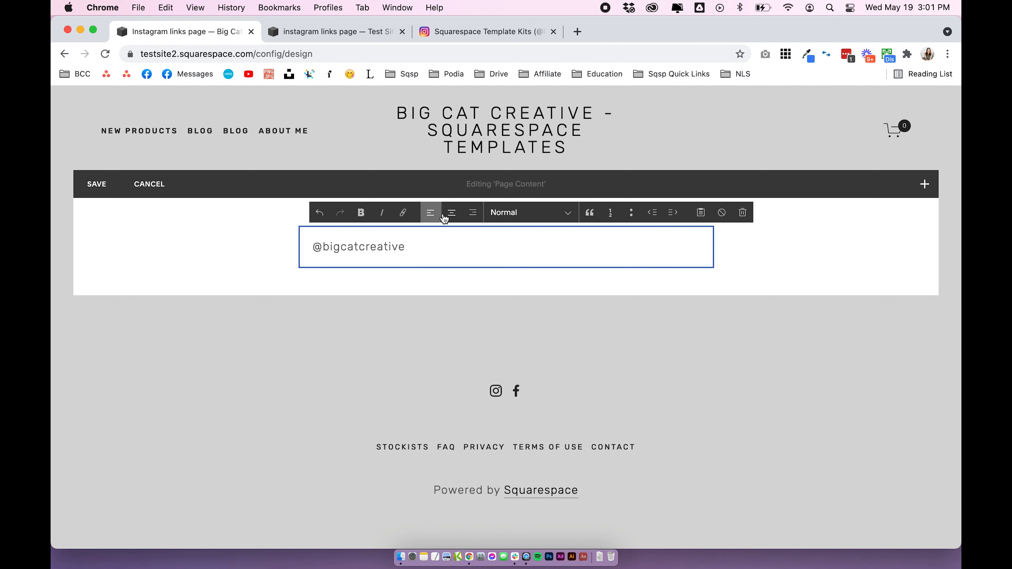
left_click(451, 215)
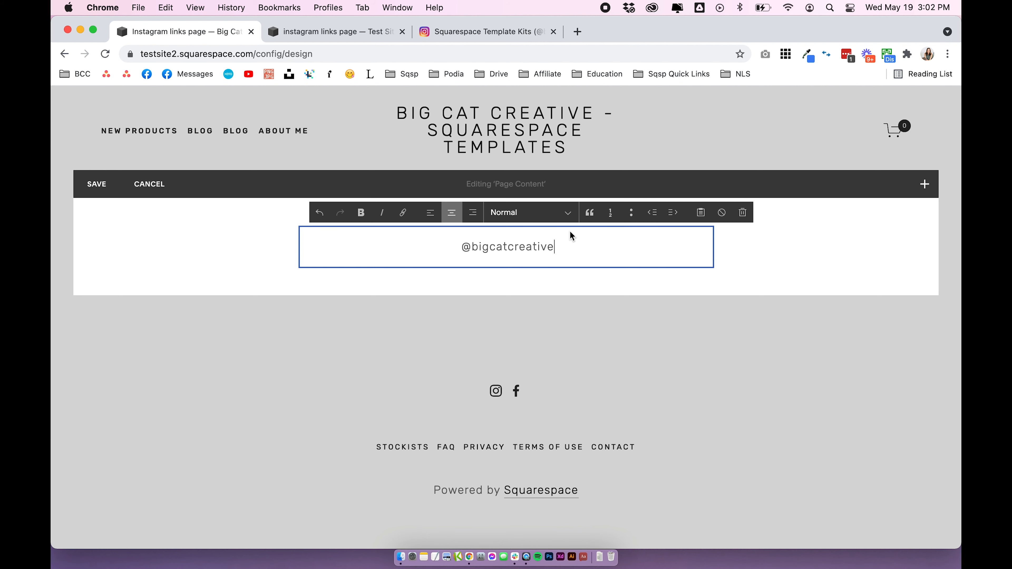
left_click(192, 276)
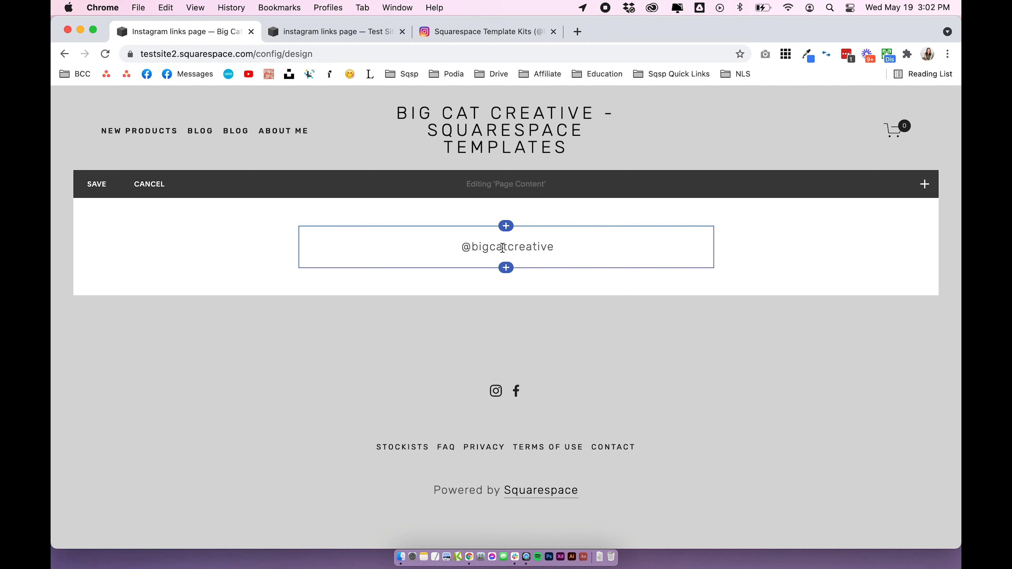
mouse_move(513, 280)
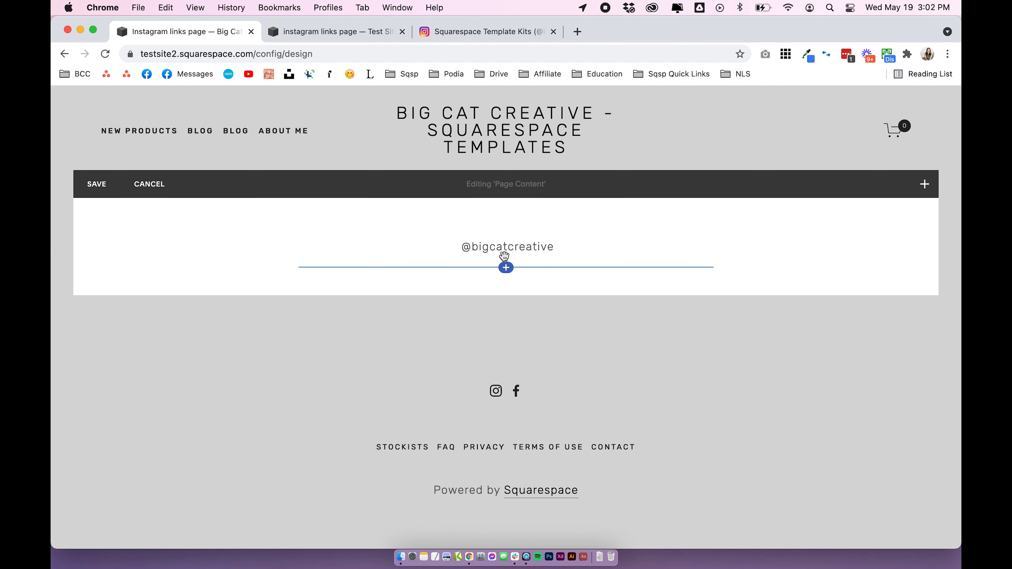
left_click(506, 267)
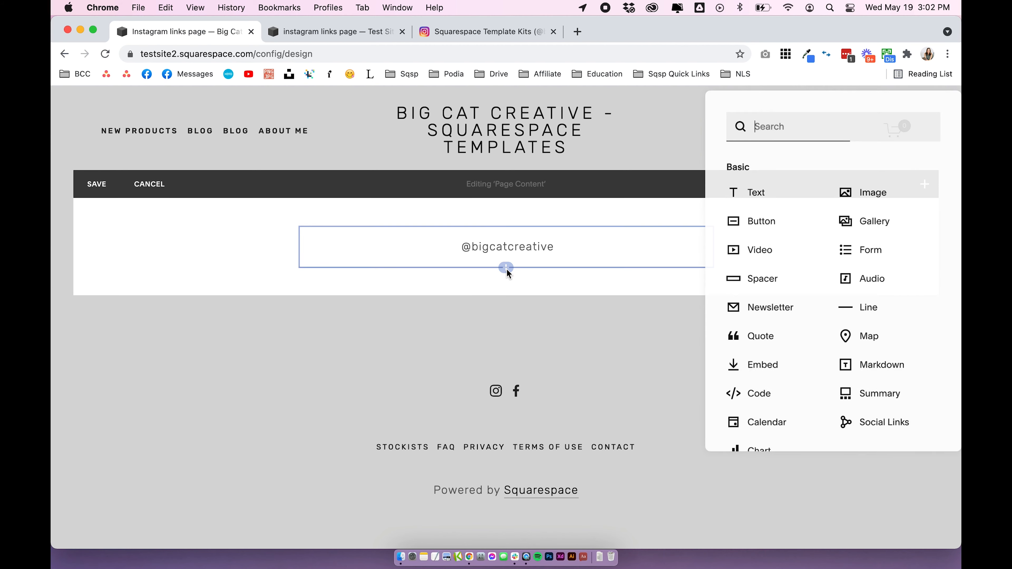
left_click(759, 226)
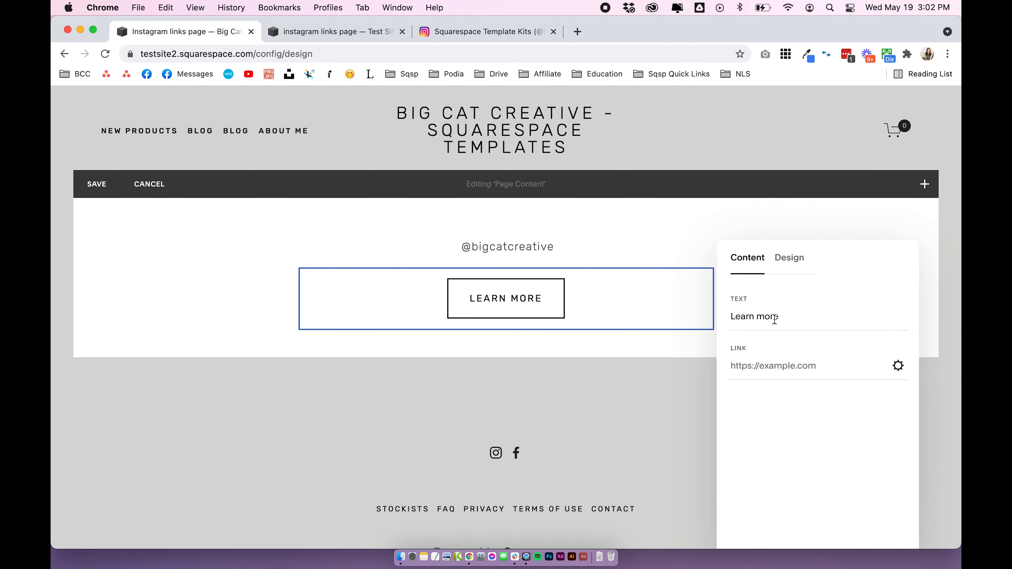
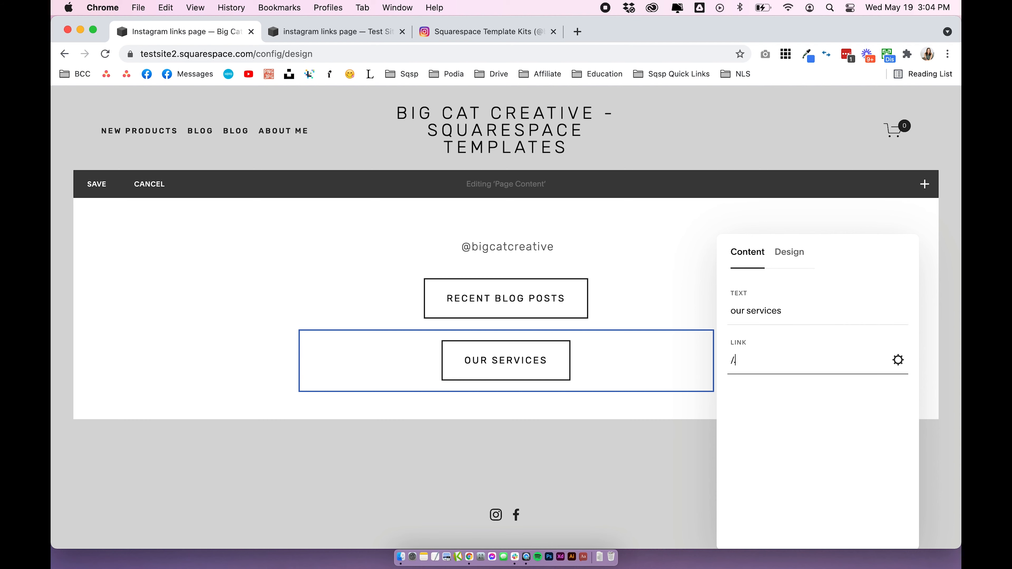
Add a button block below the Our Services button, label it "contact us" and link it to /contact
left_click(674, 422)
left_click(505, 392)
type("button")
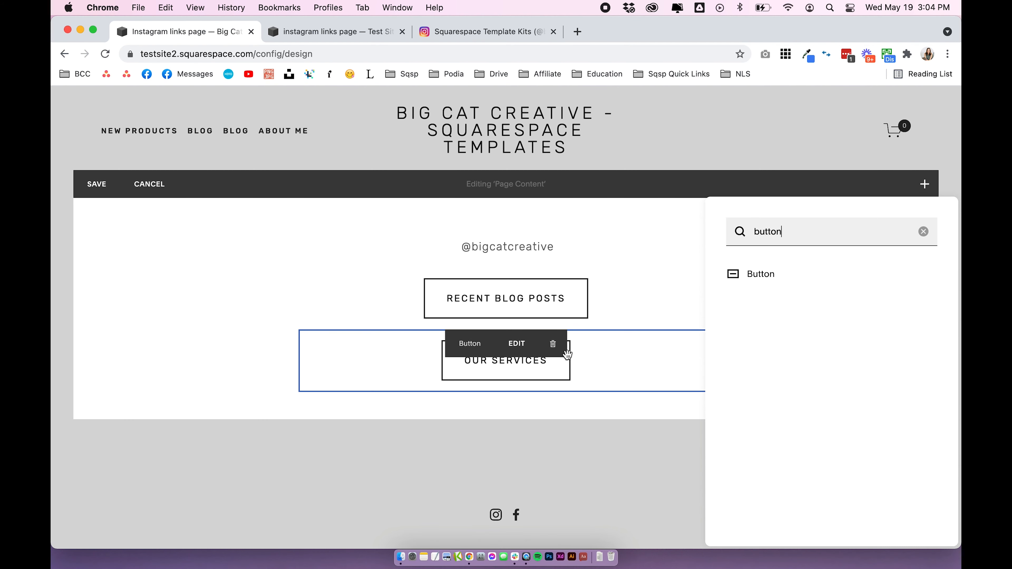
left_click(793, 275)
type("contact us")
key("Tab")
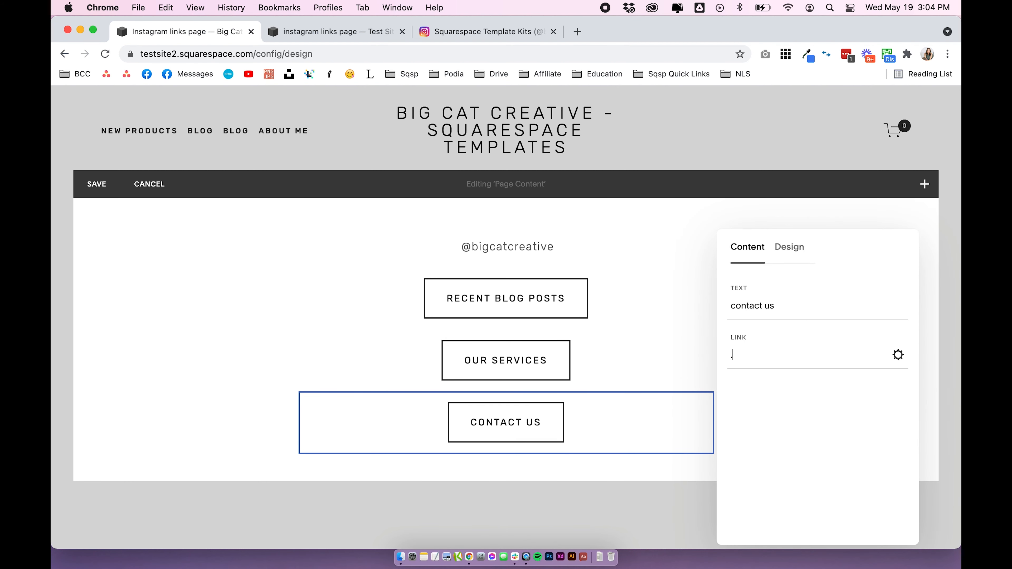
type("/contact")
left_click(298, 338)
Set the Recent Blog Posts, Our Services and Contact Us buttons to size S
scroll(297, 341, "down", 2)
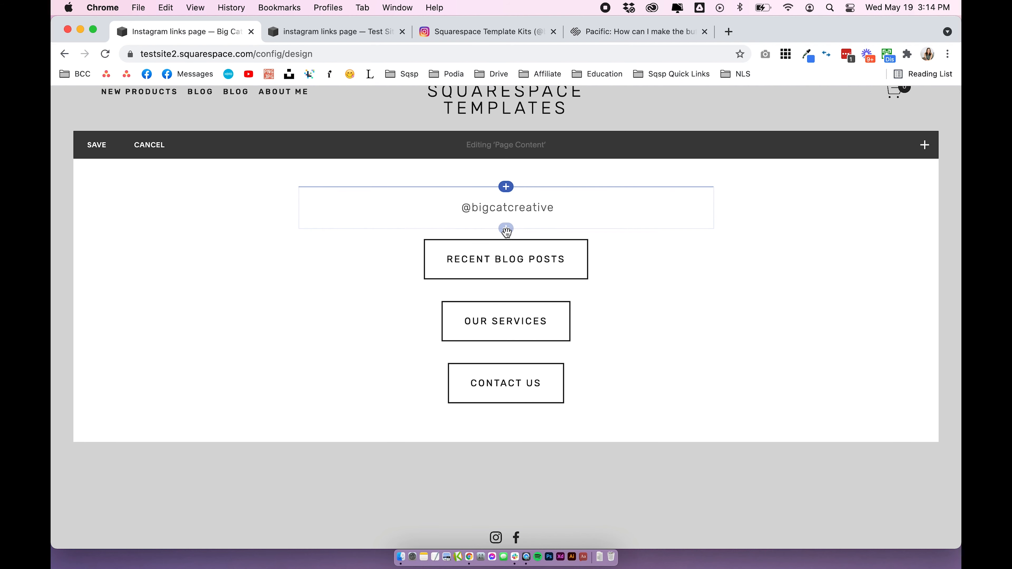
left_click(455, 265)
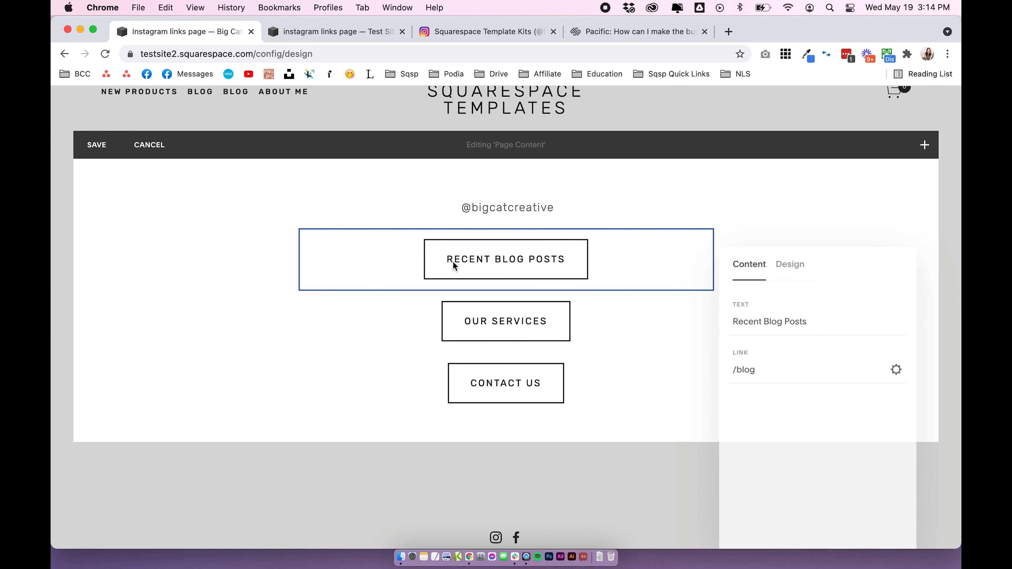
left_click(800, 264)
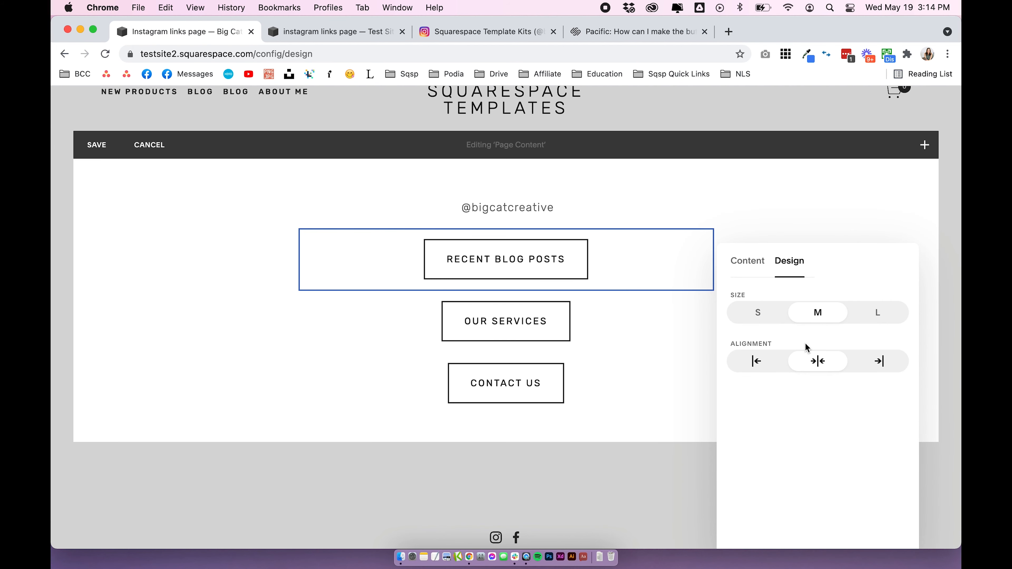
left_click(756, 314)
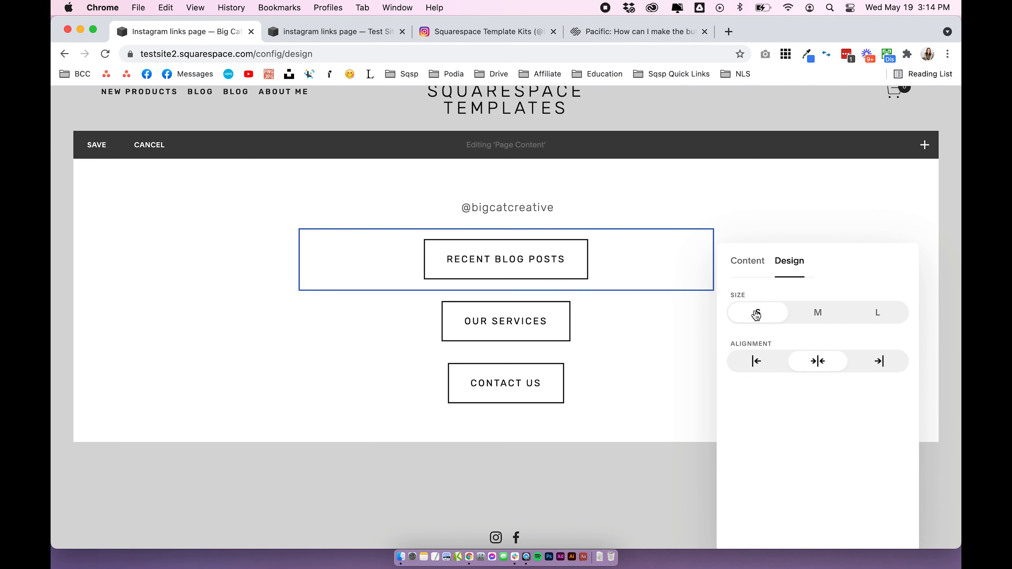
left_click(527, 313)
left_click(787, 260)
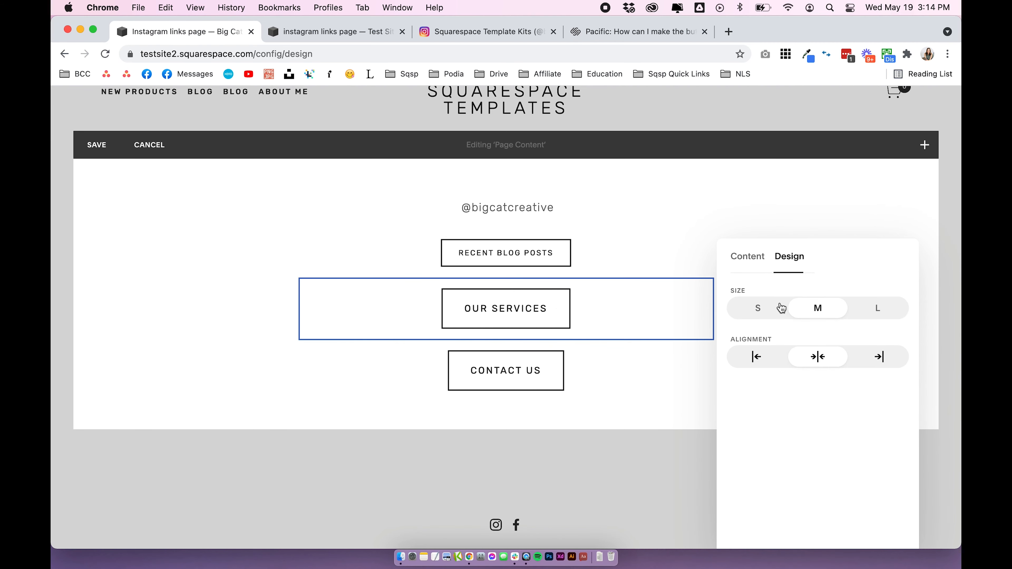
left_click(758, 308)
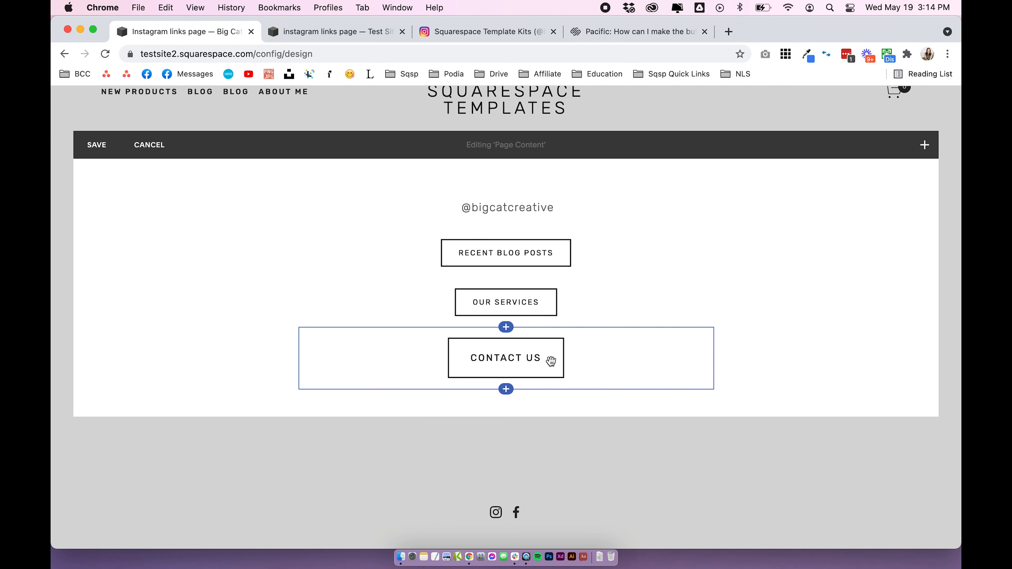
left_click(552, 361)
left_click(782, 251)
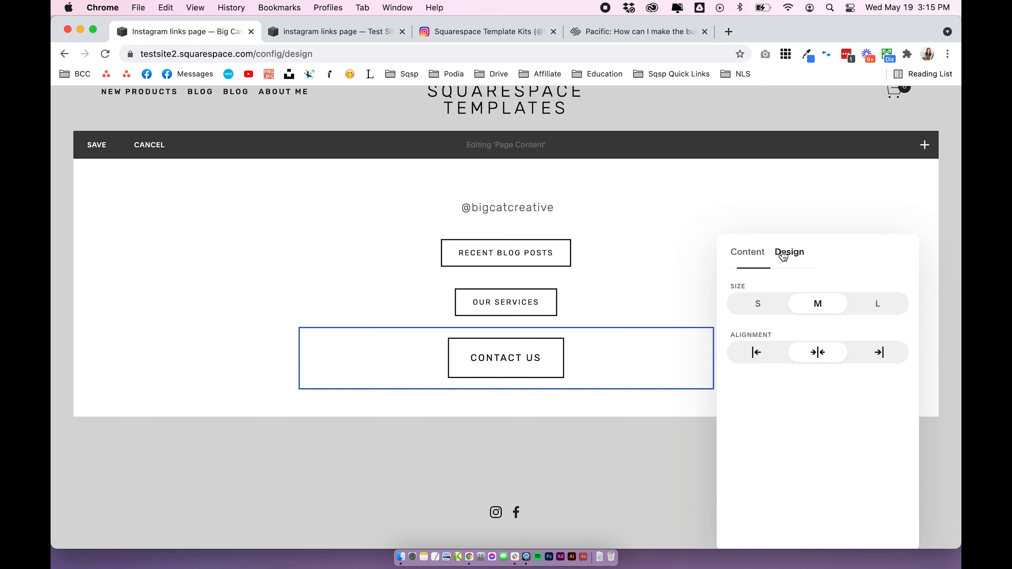
left_click(769, 314)
left_click(253, 337)
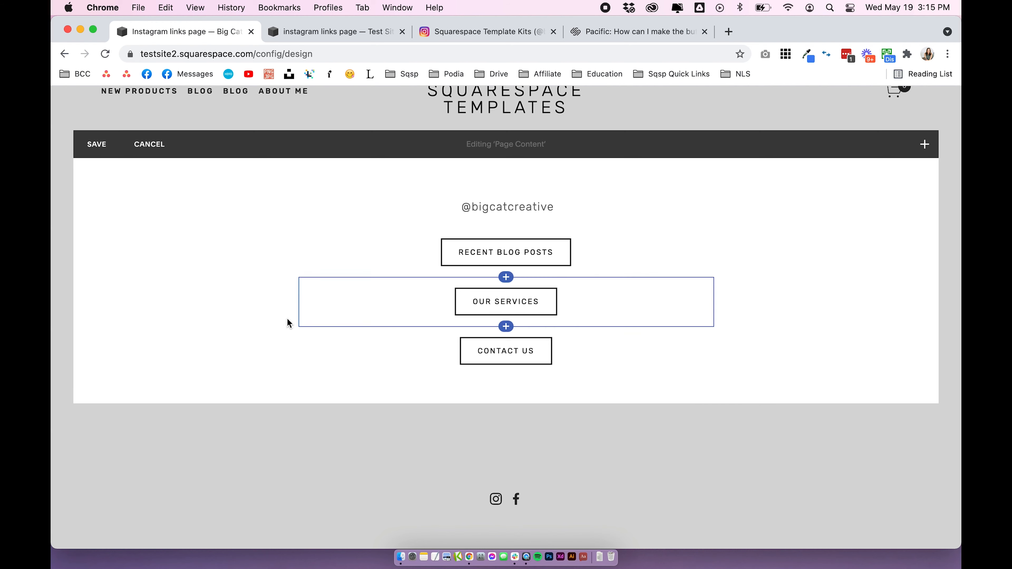
Add a Social Links block directly below the Contact Us button
left_click(506, 375)
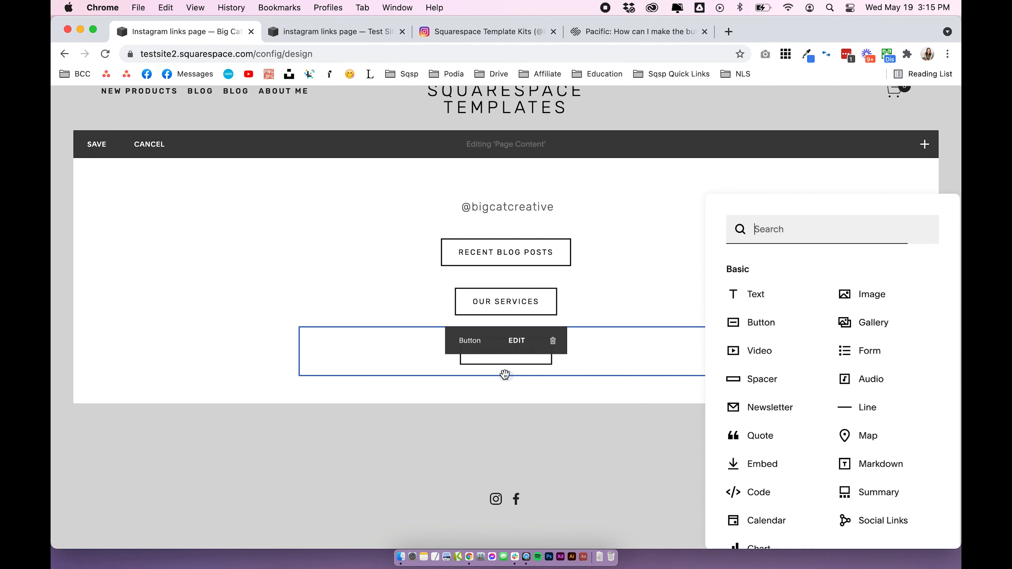
type("soci")
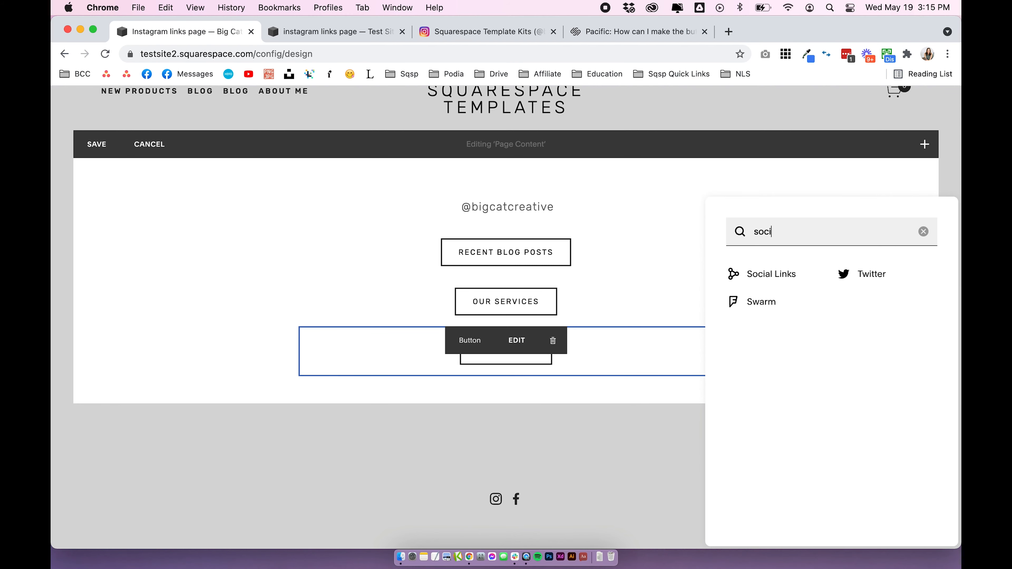
left_click(783, 277)
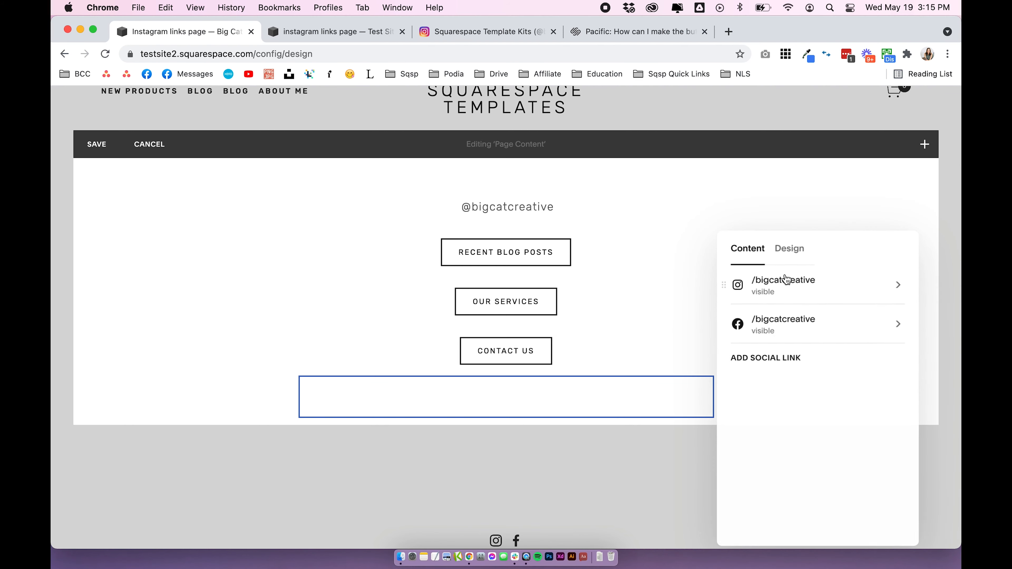
left_click(584, 448)
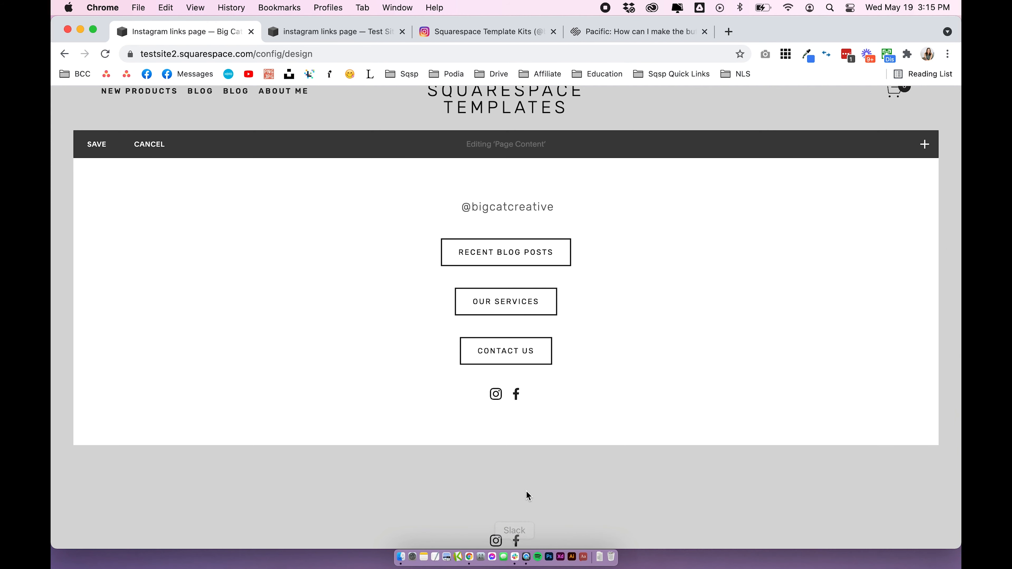
scroll(527, 489, "down", 3)
scroll(526, 441, "up", 3)
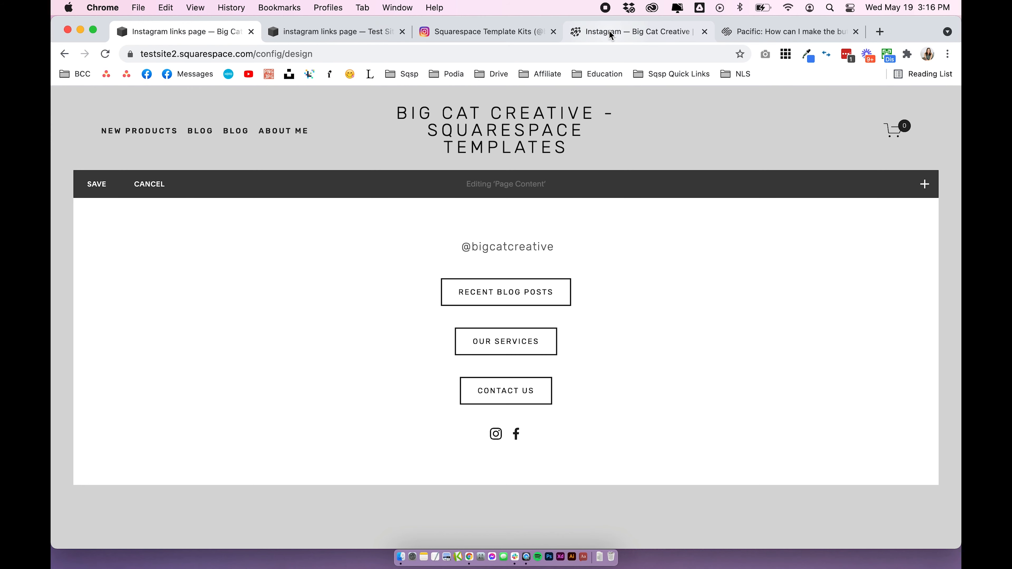
Examine the handle and link buttons on the live bigcatcreative.com learn-more page as an example
left_click(609, 34)
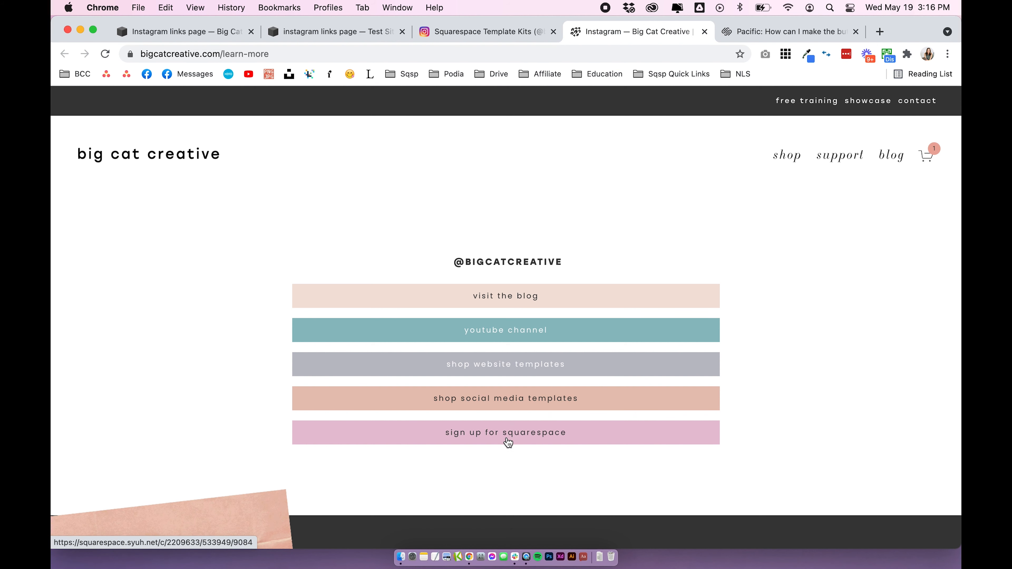
left_click_drag(449, 255, 574, 263)
left_click(887, 237)
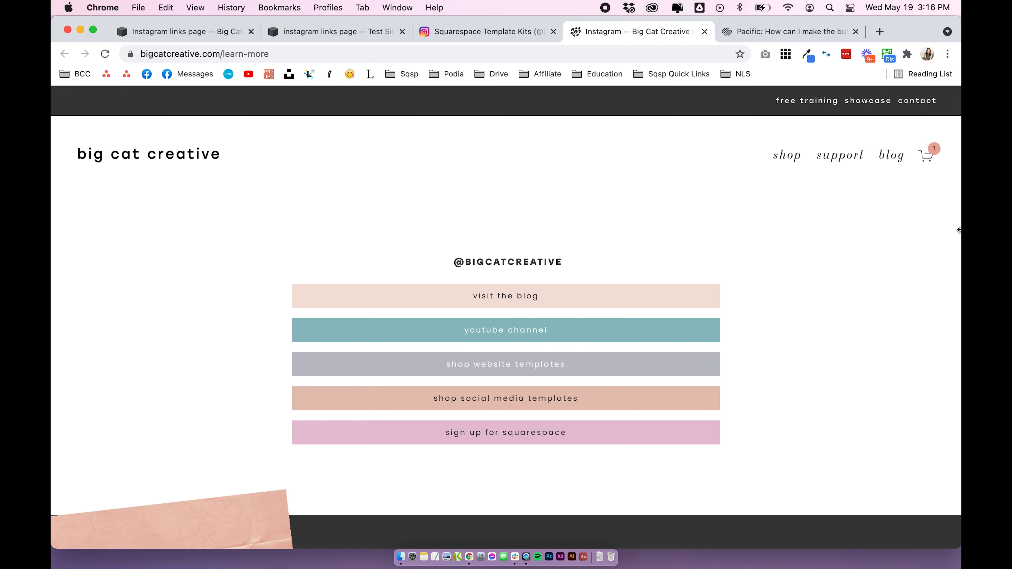
mouse_move(959, 230)
left_mouse_down()
mouse_move(317, 252)
mouse_move(958, 249)
left_mouse_up()
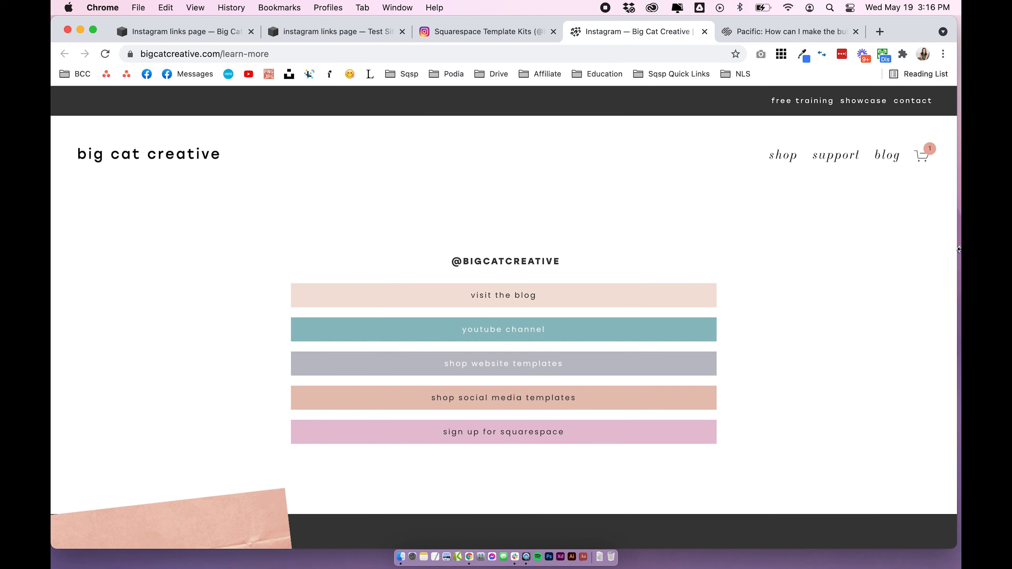
Return to the testsite2 page editor, save the page content and check the links page in the mobile preview
left_click(172, 31)
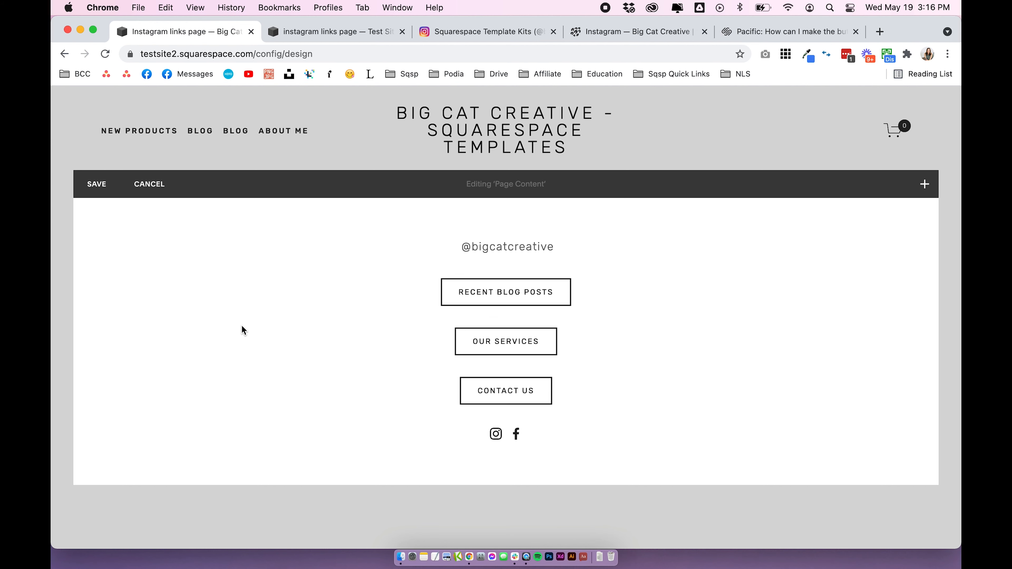
left_click(119, 180)
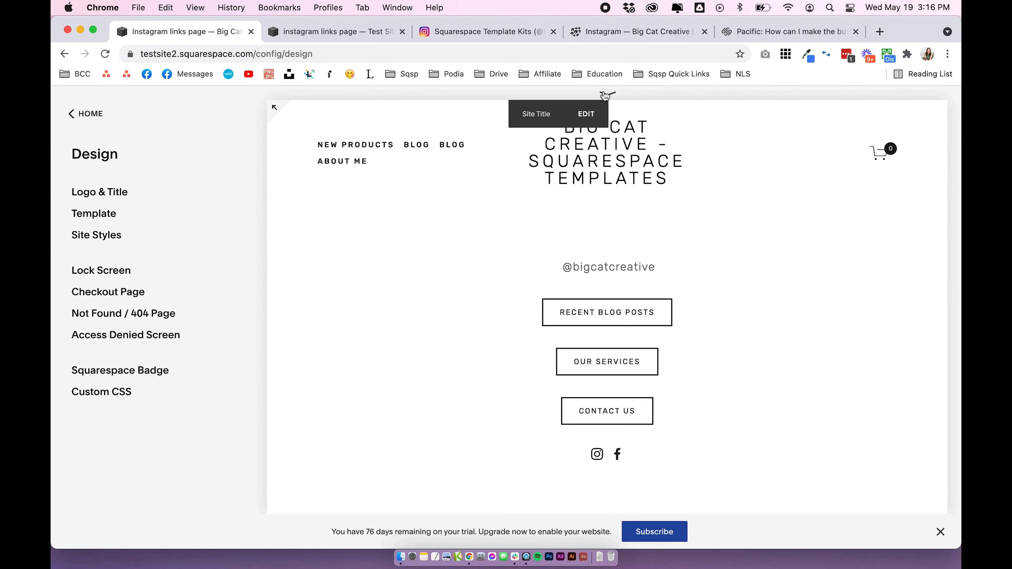
left_click(616, 99)
left_click(541, 108)
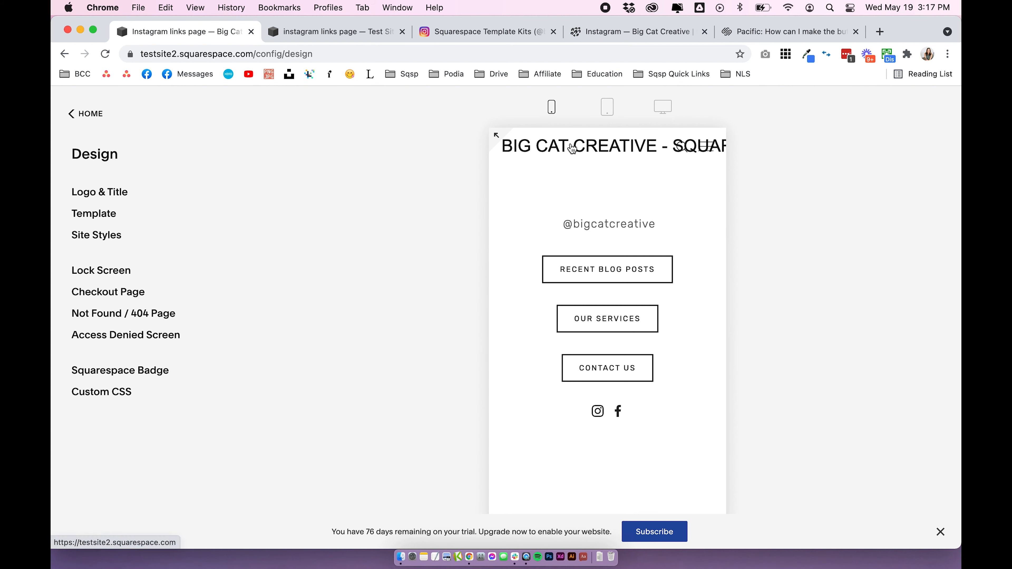
scroll(571, 242, "down", 5)
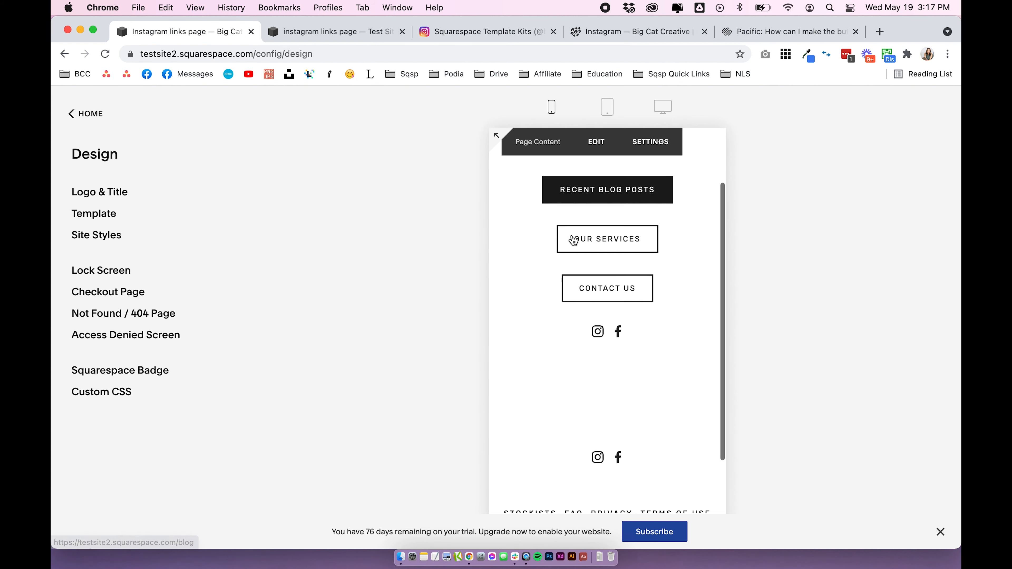
scroll(573, 240, "up", 5)
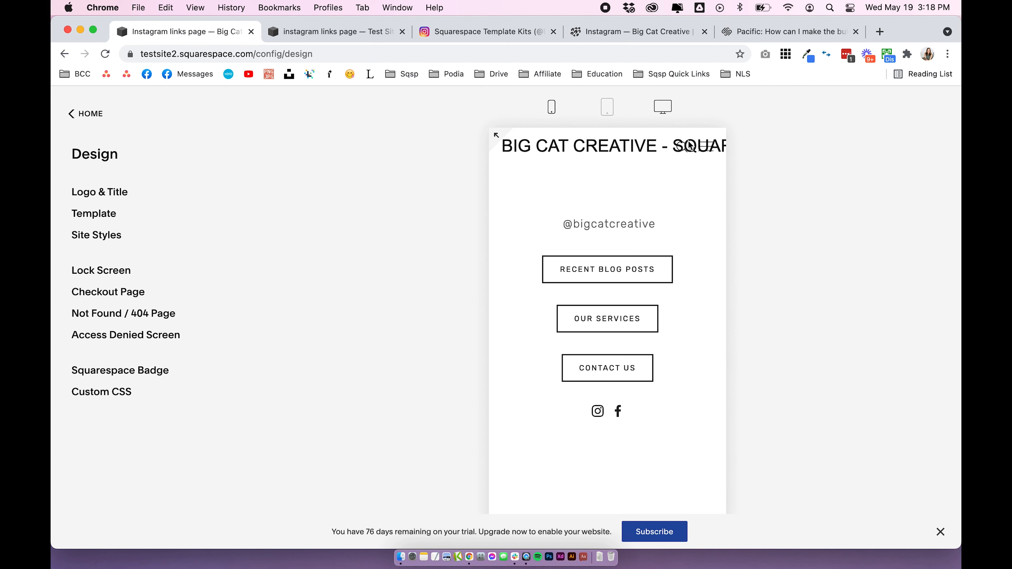
scroll(708, 160, "down", 4)
scroll(708, 160, "up", 4)
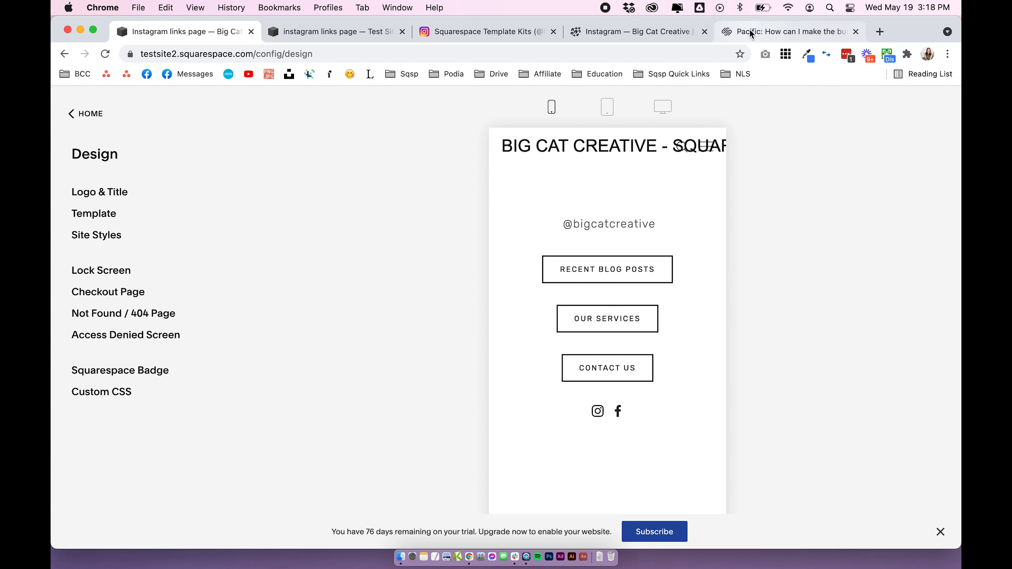
Examine the live learn-more page and its navigation menu at phone width, restore the full window width and return to the testsite2 editor
left_click(645, 32)
left_click_drag(959, 196, 334, 161)
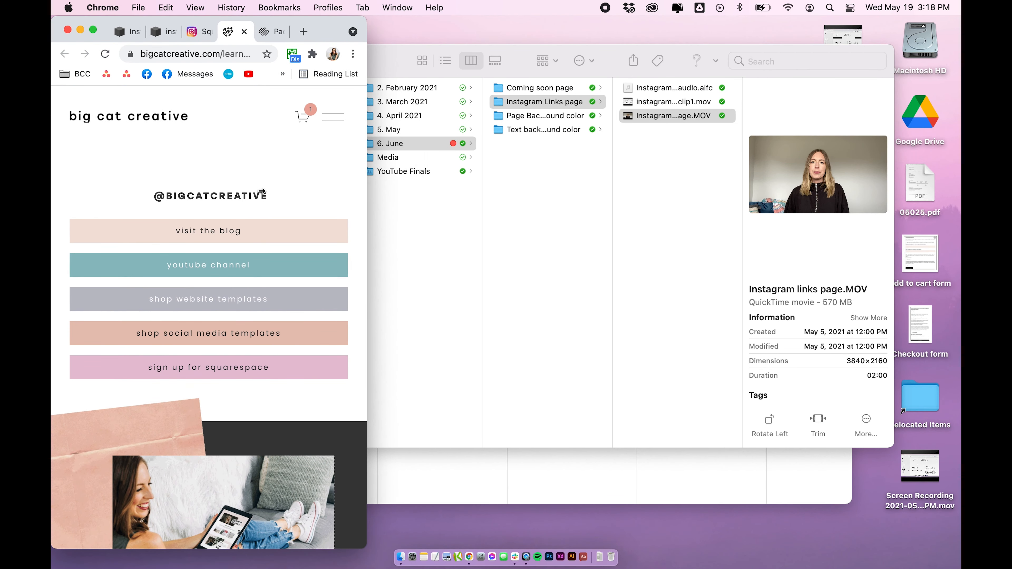
scroll(251, 194, "down", 1)
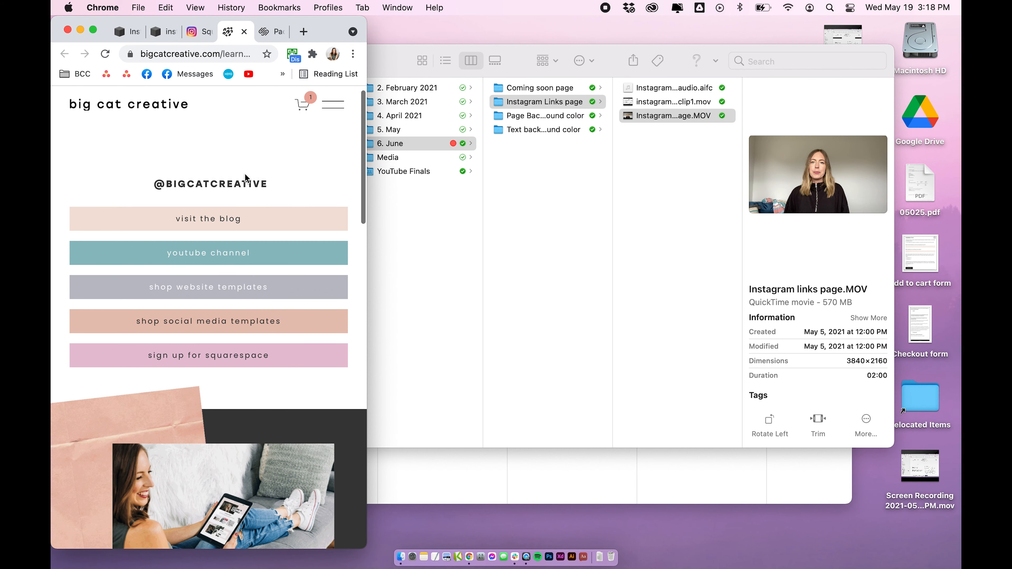
scroll(194, 348, "up", 1)
left_click(333, 117)
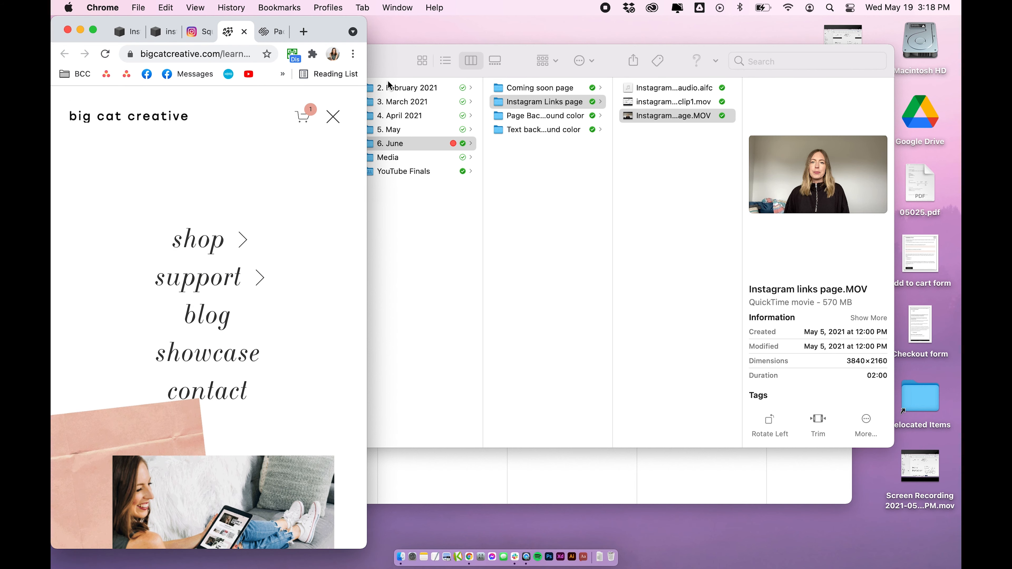
left_click(332, 121)
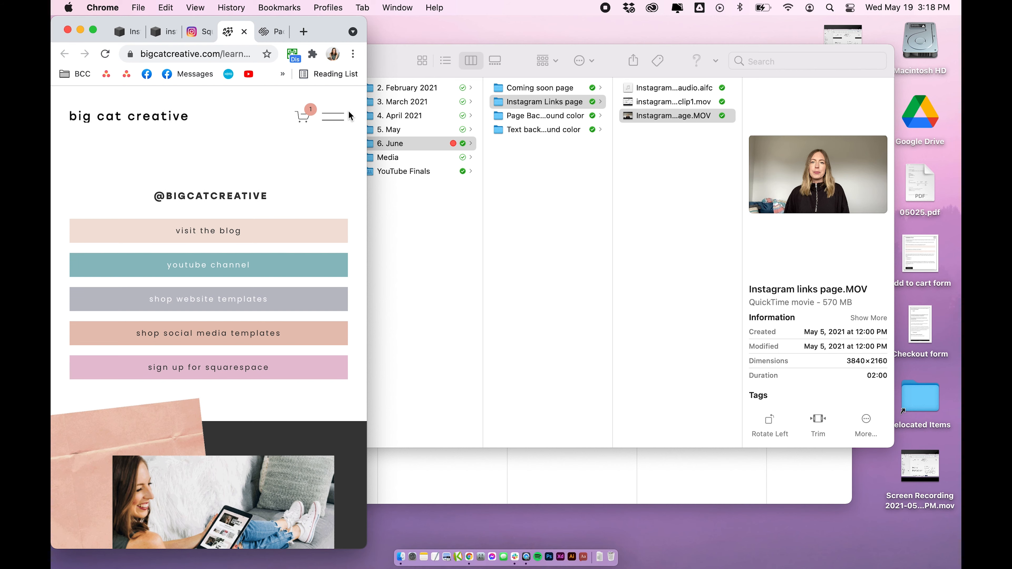
scroll(275, 400, "down", 10)
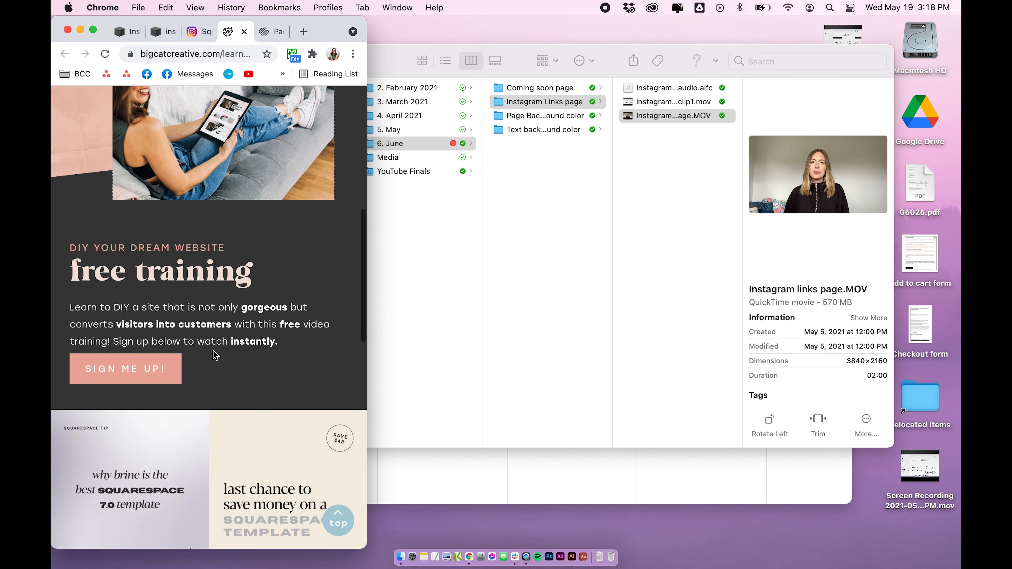
scroll(217, 350, "up", 12)
left_click_drag(366, 238, 958, 239)
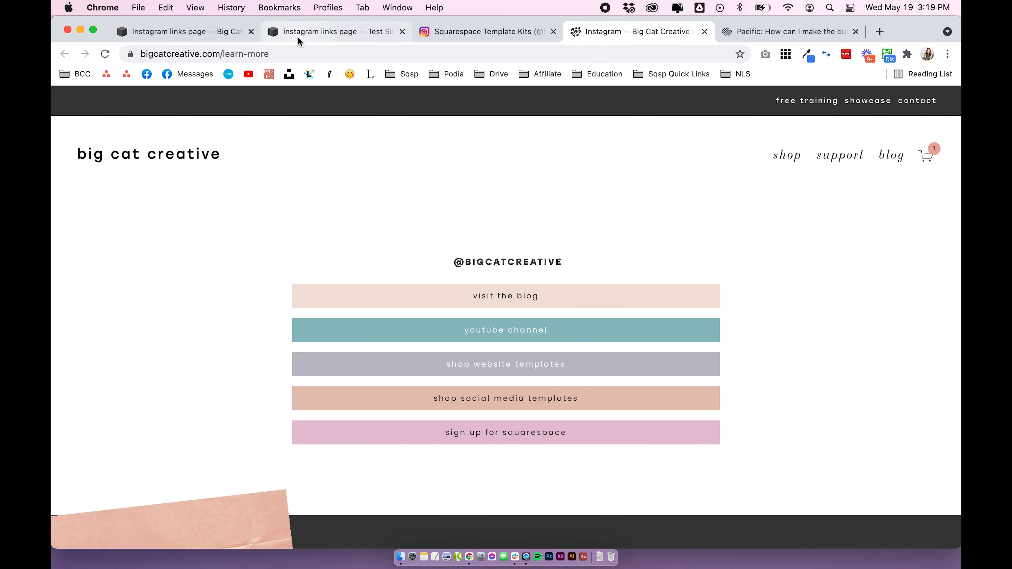
left_click(203, 37)
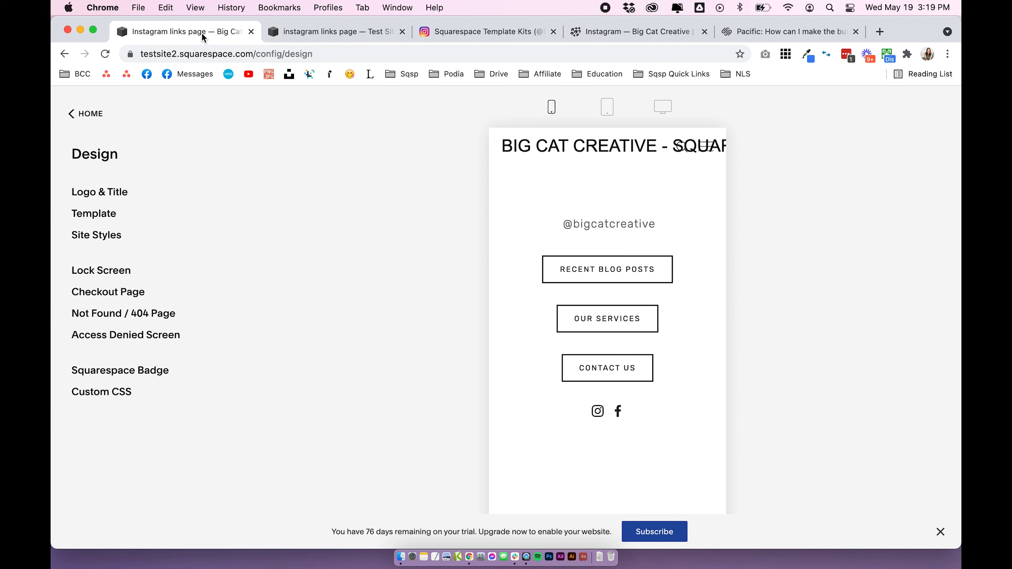